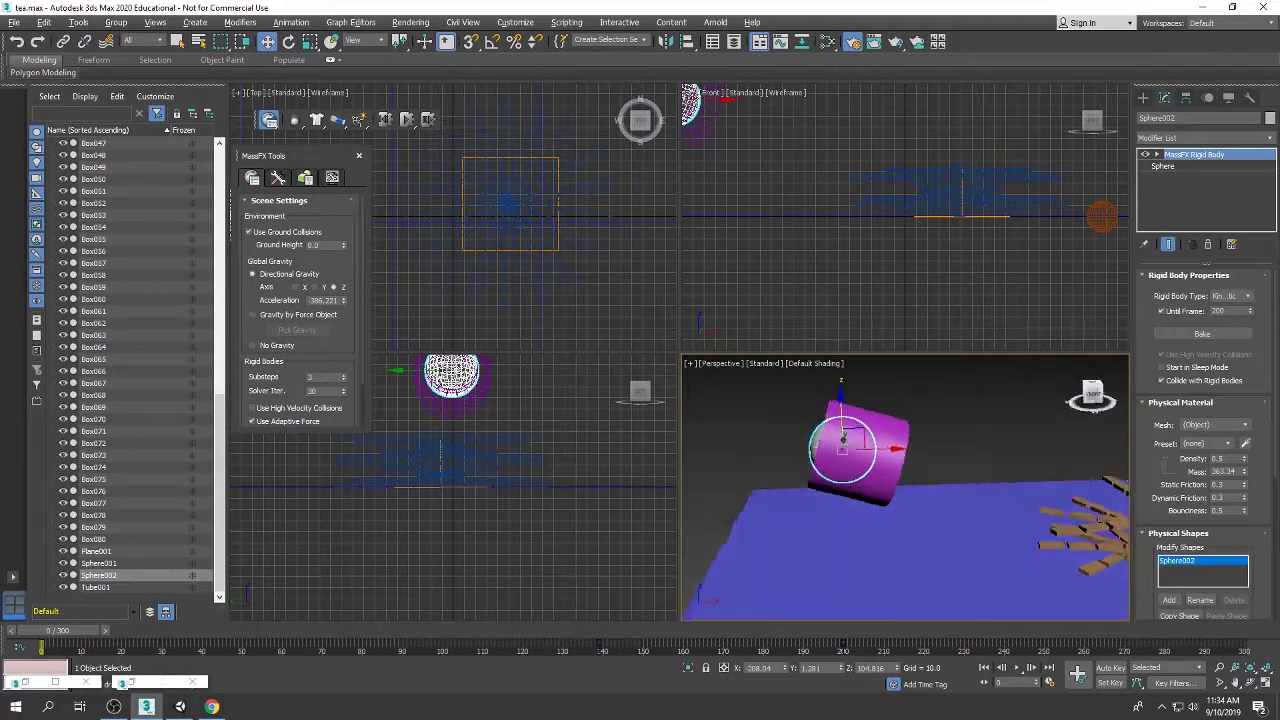
Step: Add a new Physical Material node in the Slate Material Editor and adjust its Transparency
double_click(136, 290)
click(443, 421)
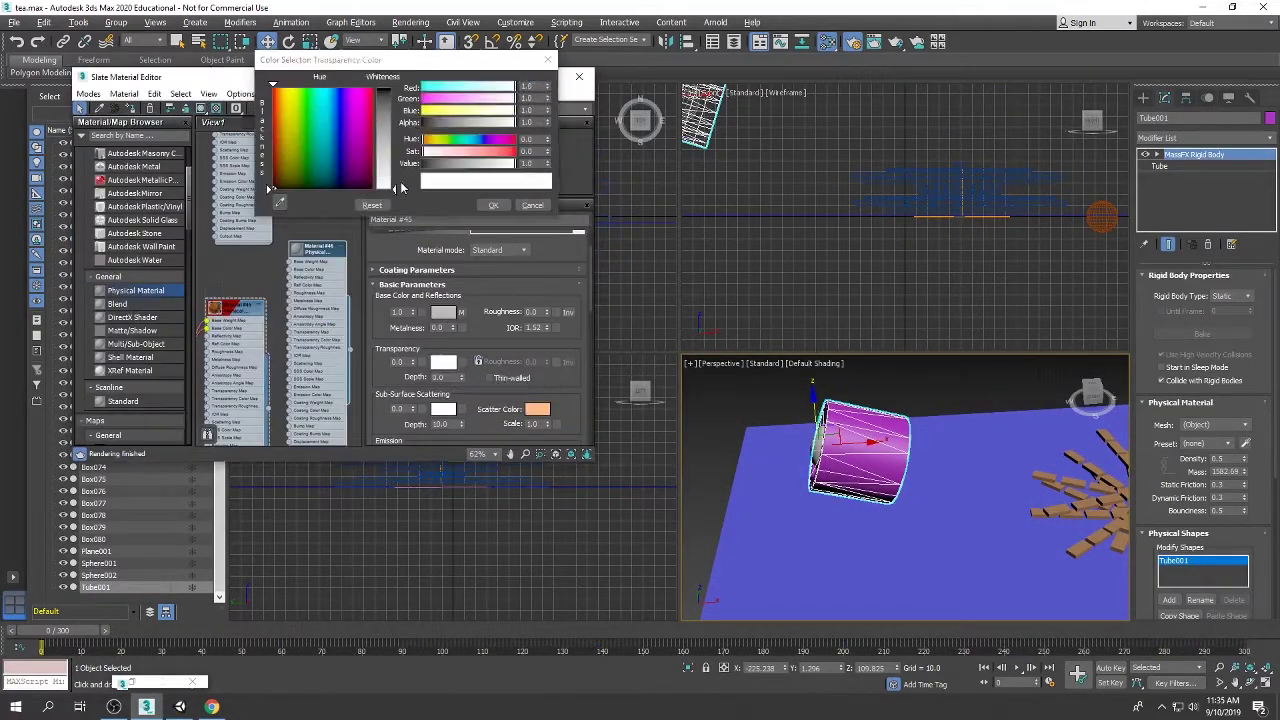
scroll(415, 405, down, 1)
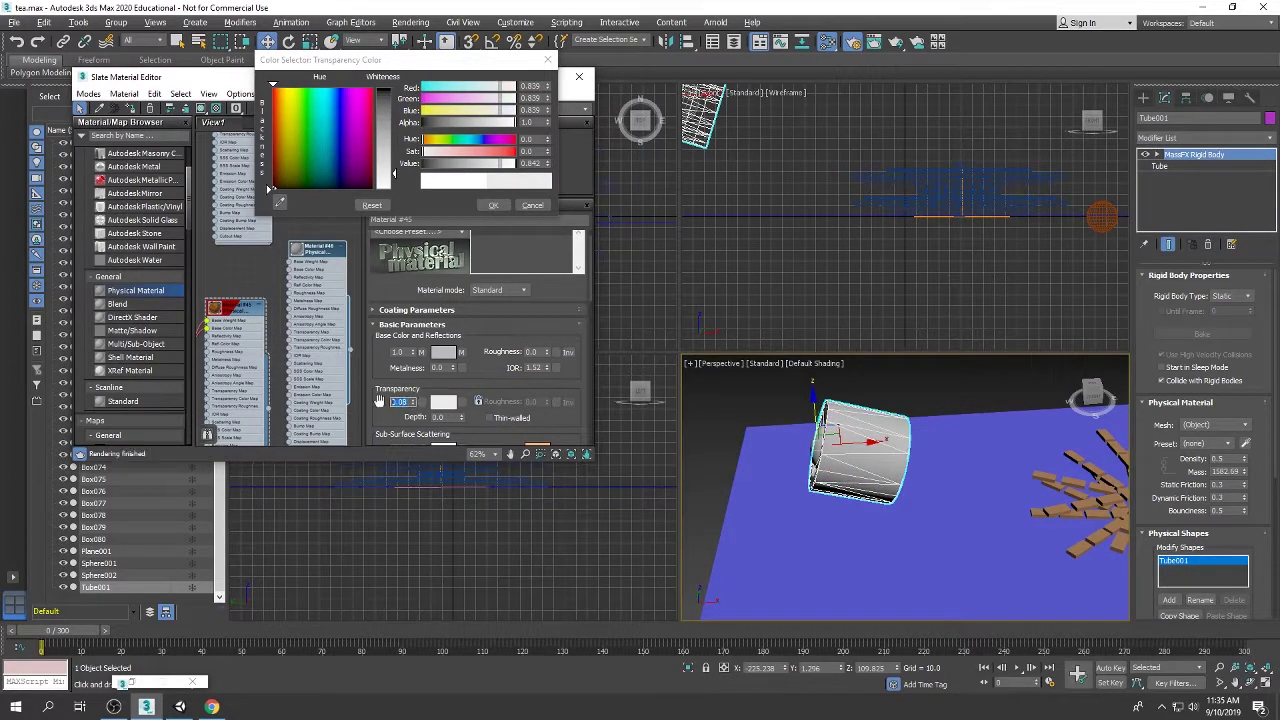
click(461, 404)
key(Escape)
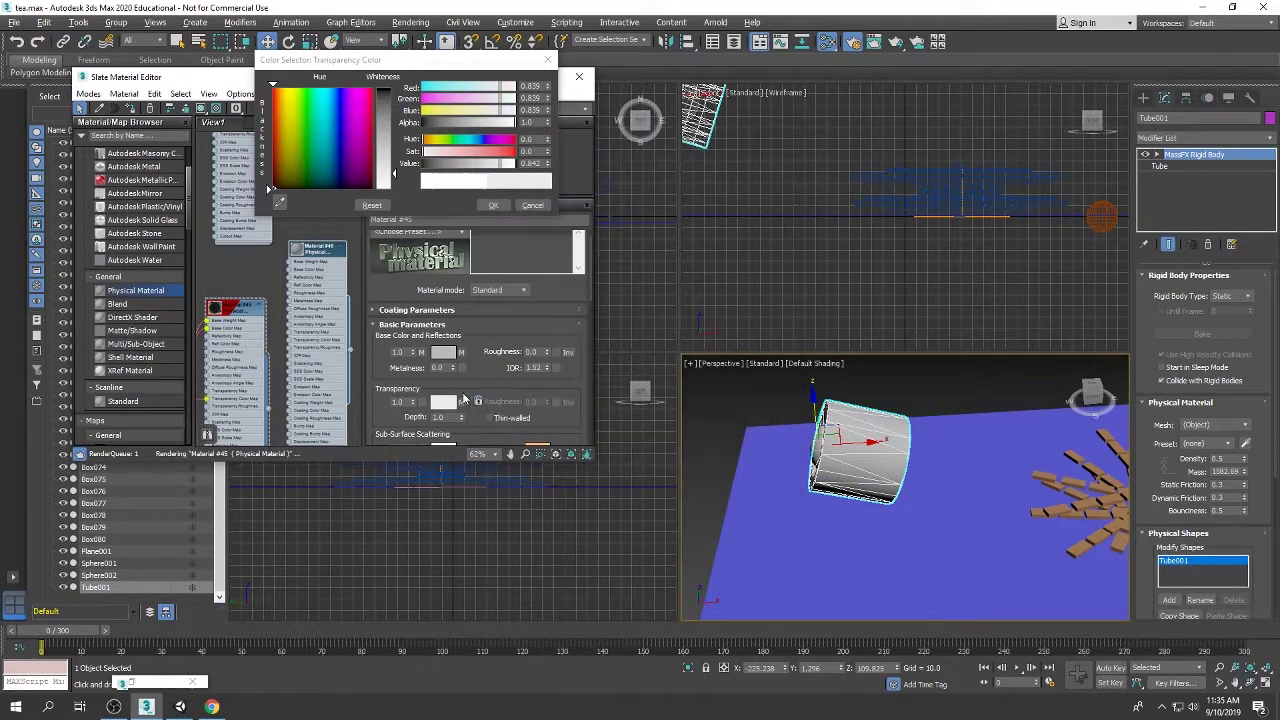
scroll(493, 399, down, 1)
drag(463, 398, 463, 392)
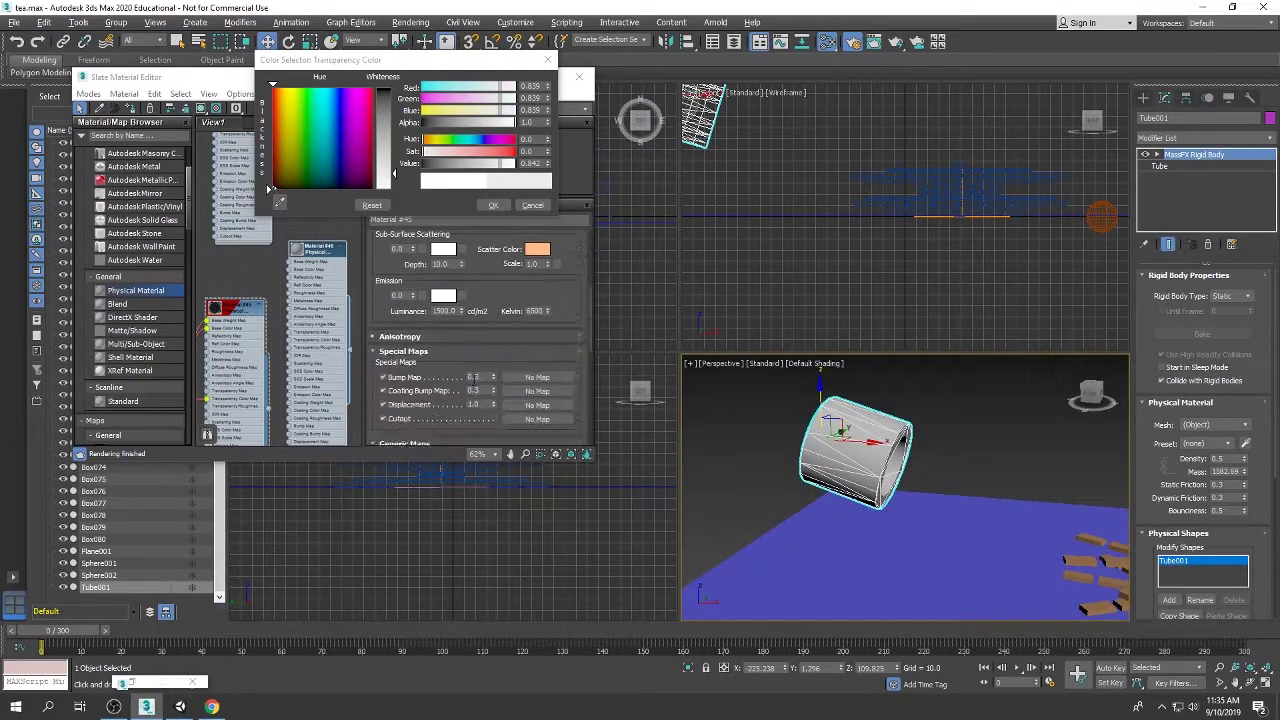
scroll(470, 350, down, 2)
scroll(297, 281, up, 2)
scroll(297, 281, down, 1)
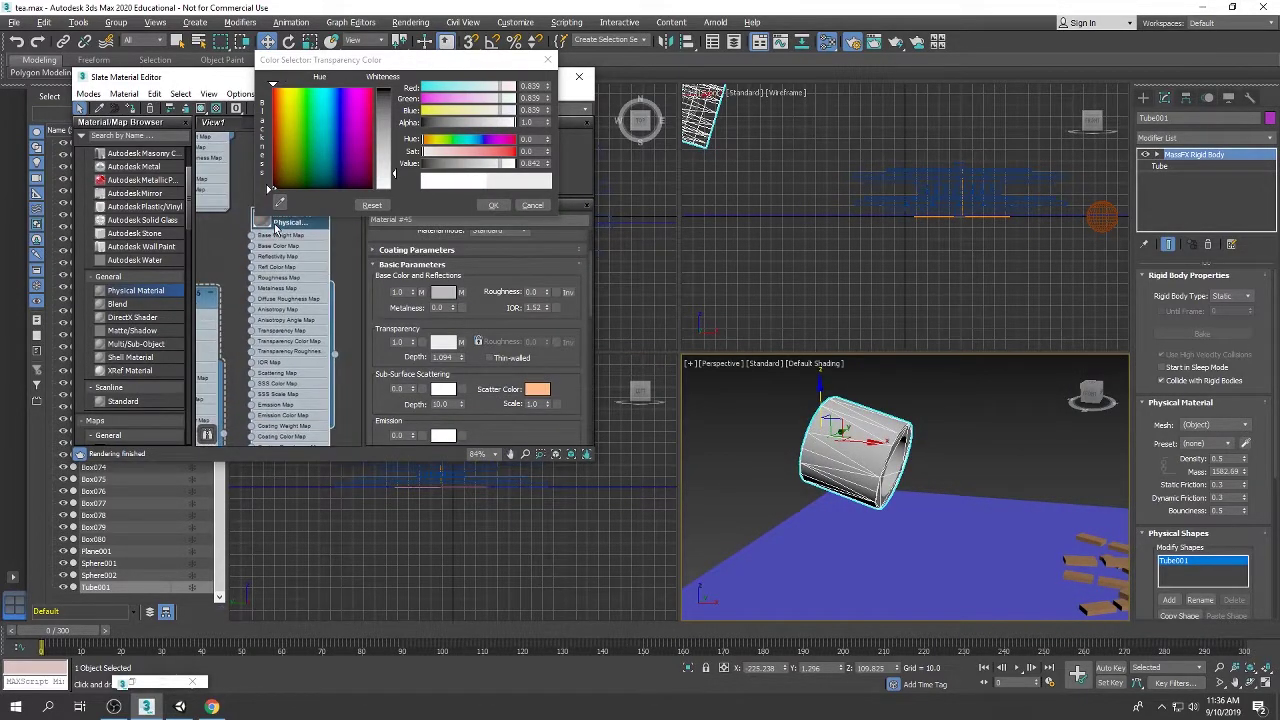
double_click(308, 193)
click(325, 260)
scroll(329, 261, down, 3)
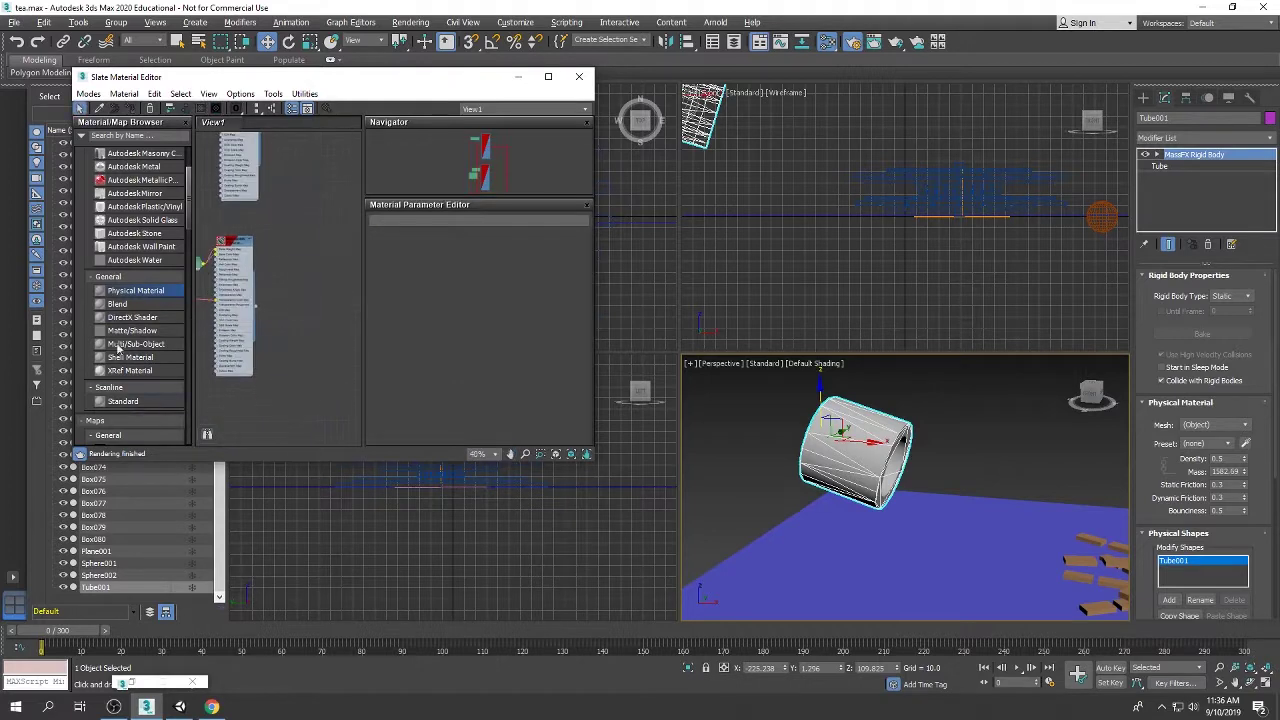
Step: Search Google Images for 'black metal texture' and save the image
click(212, 706)
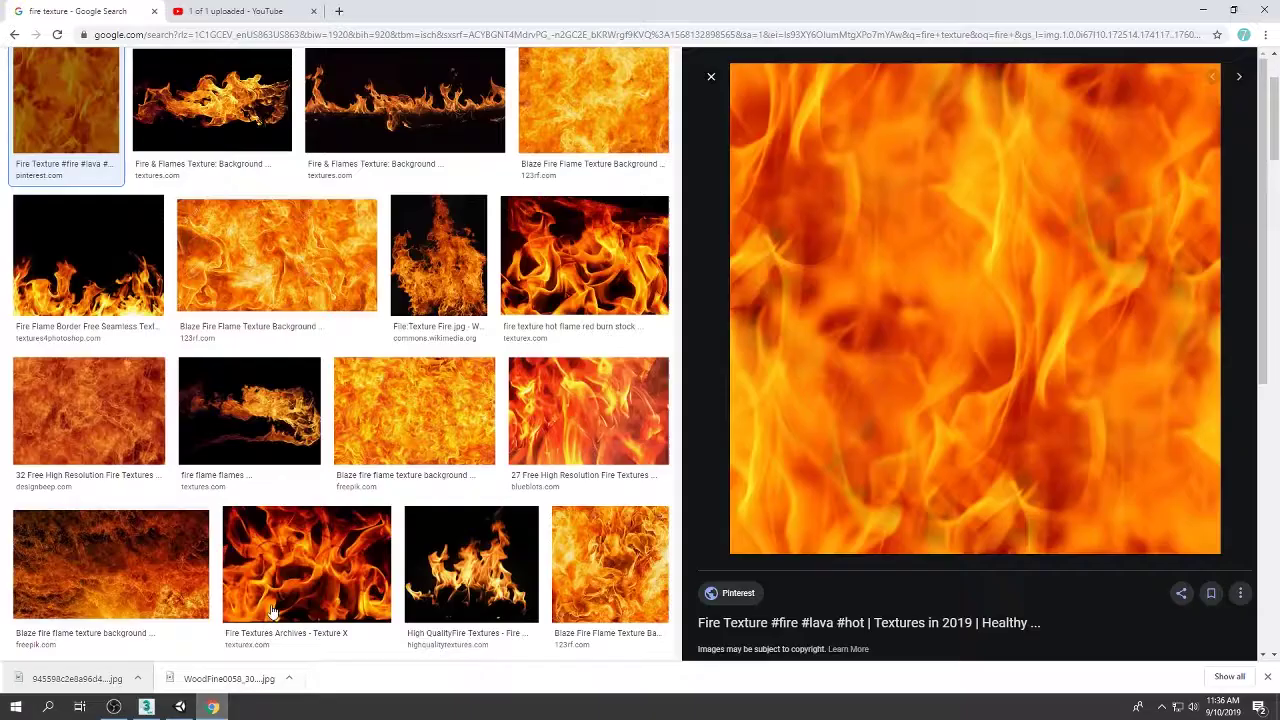
text(black metal texture)
key(Return)
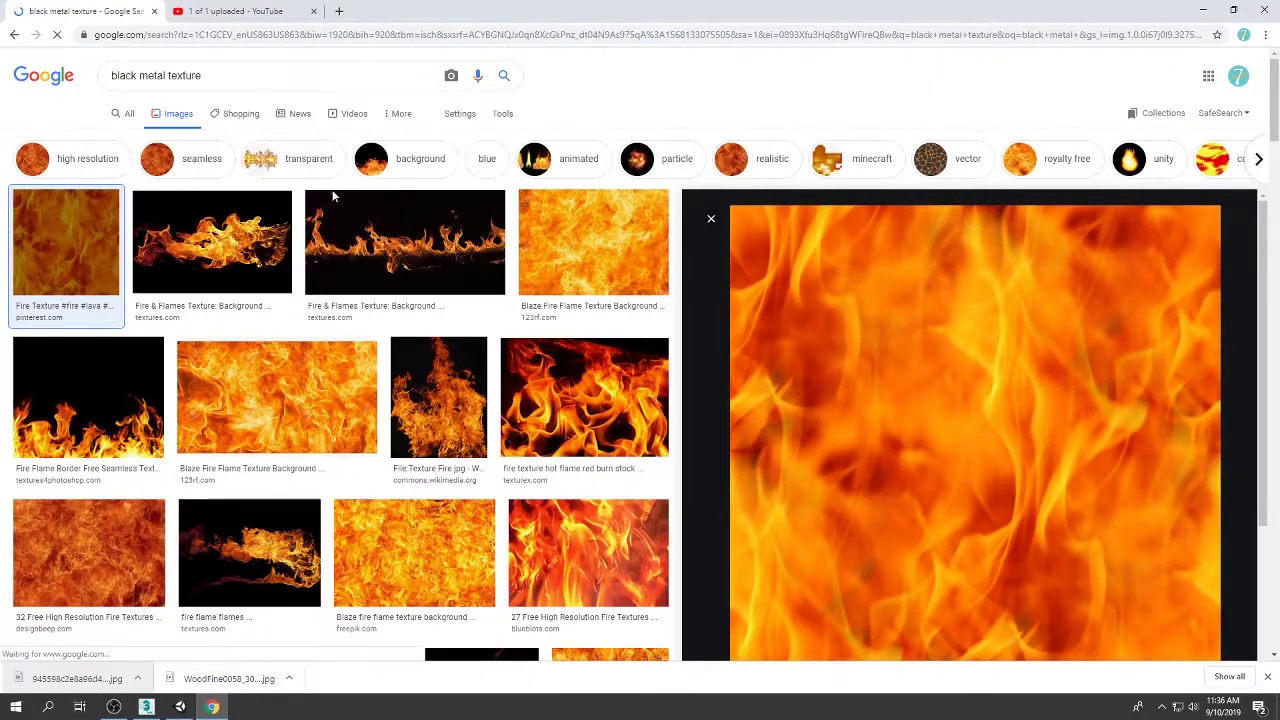
scroll(306, 277, down, 2)
right_click(960, 250)
click(1004, 371)
key(Return)
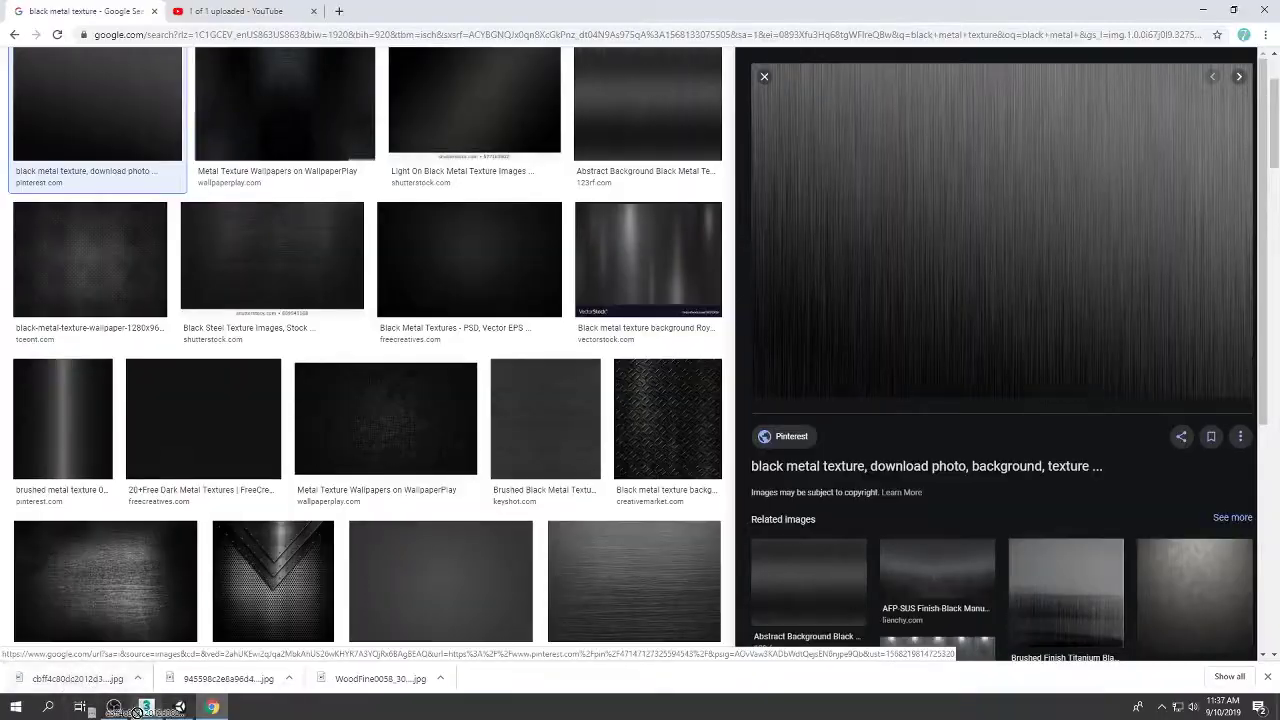
key(alt+Tab)
Step: Connect the black metal bitmap to the tube's new Physical Material
double_click(296, 181)
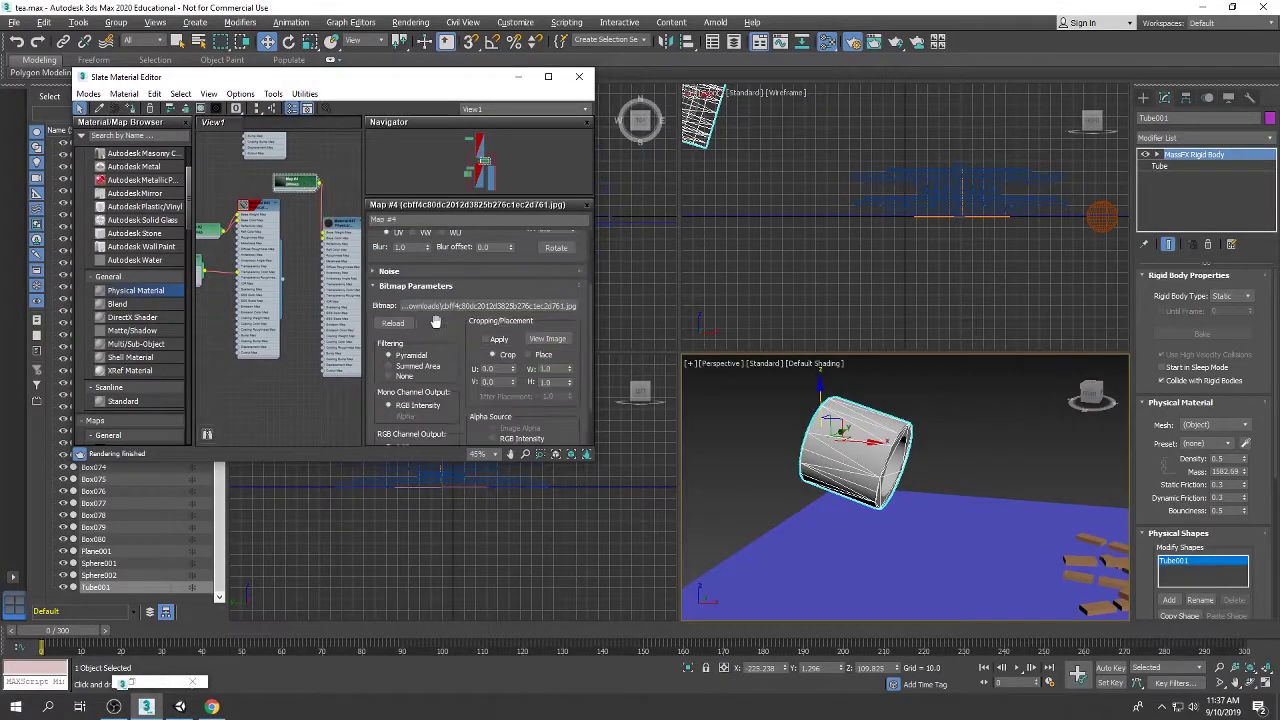
middle_drag(335, 238, 291, 232)
double_click(291, 232)
scroll(320, 298, down, 5)
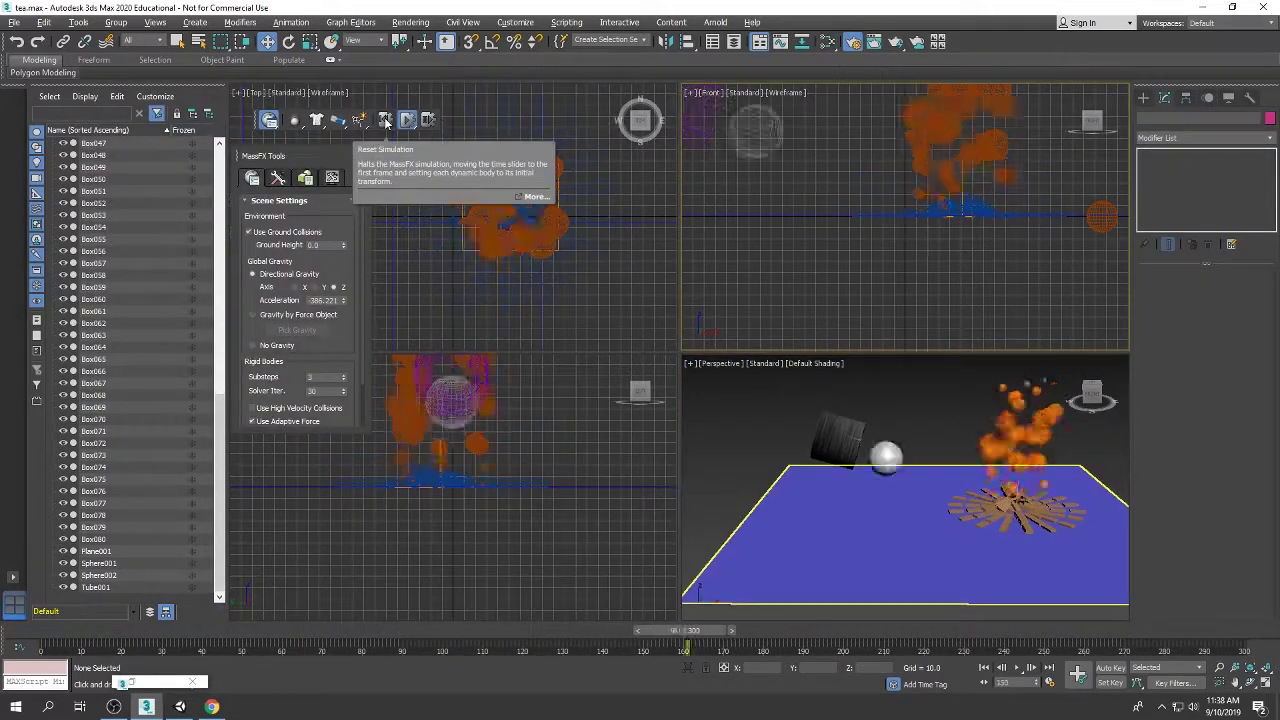
alt+middle_drag(900, 540, 930, 553)
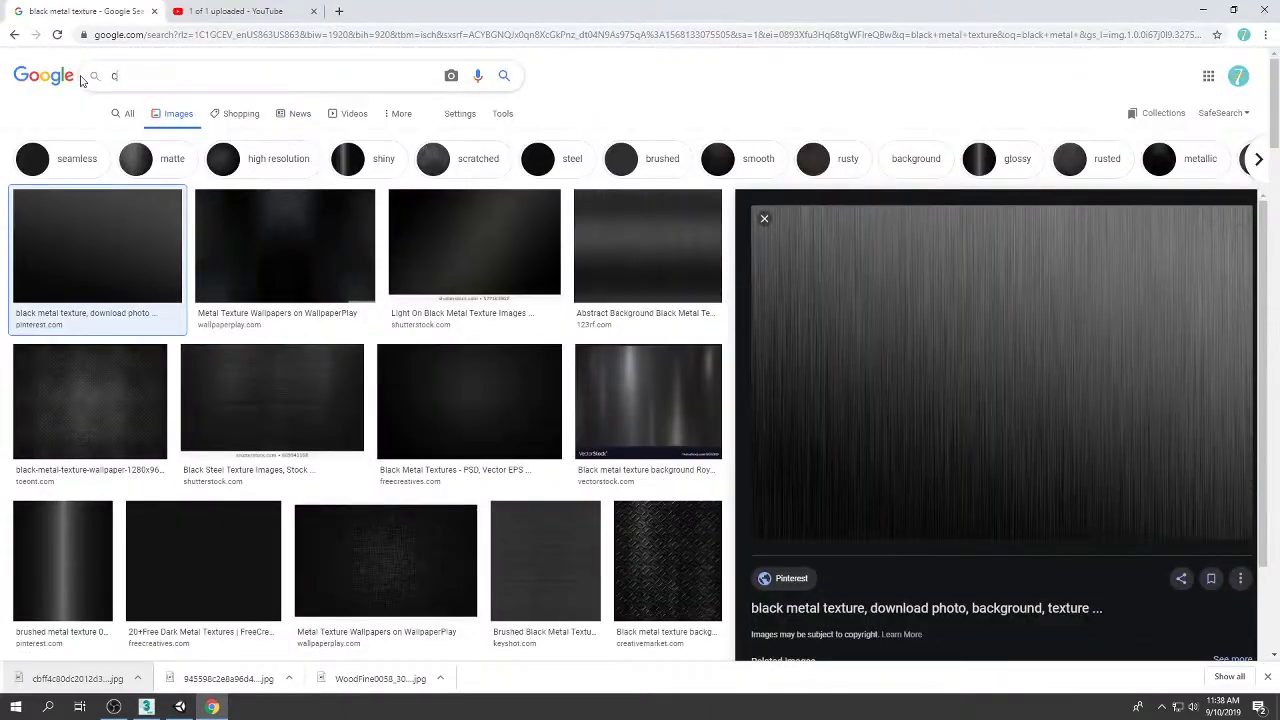
Step: Search images for 'cobble floor' and save a cobblestone texture
text(cobble floor)
click(257, 103)
scroll(237, 404, down, 1)
click(220, 270)
right_click(988, 230)
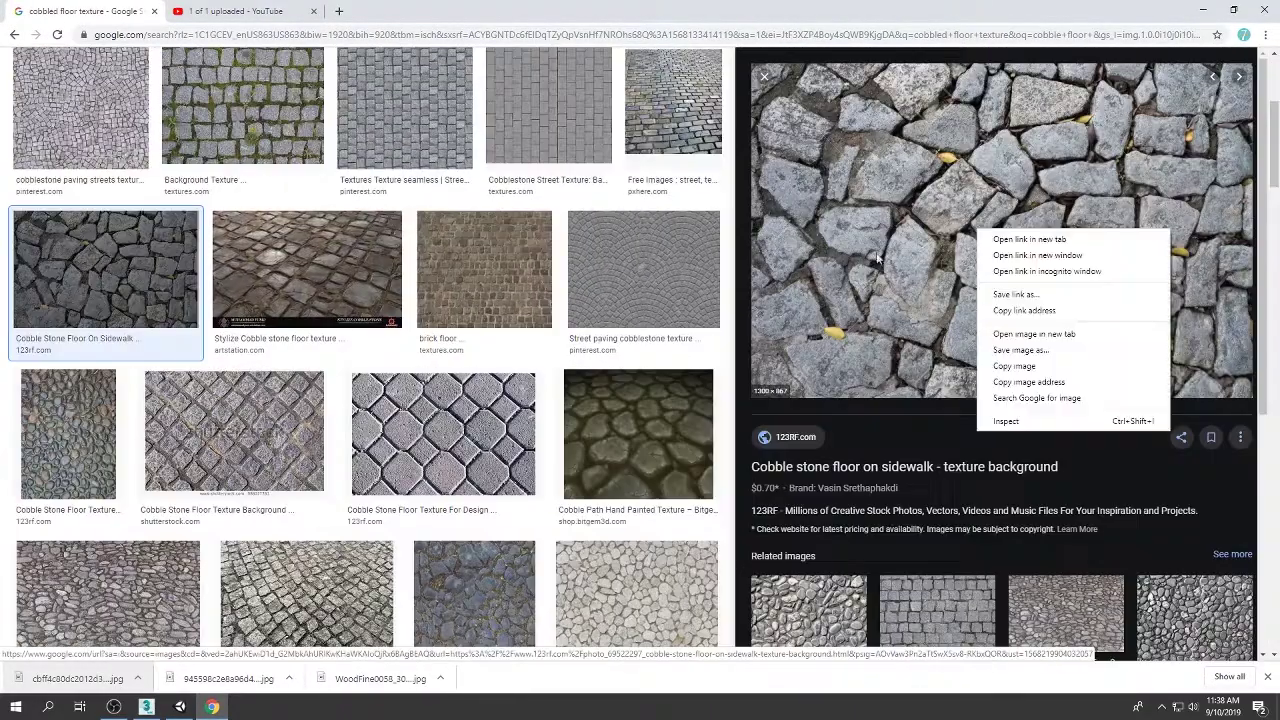
click(1050, 366)
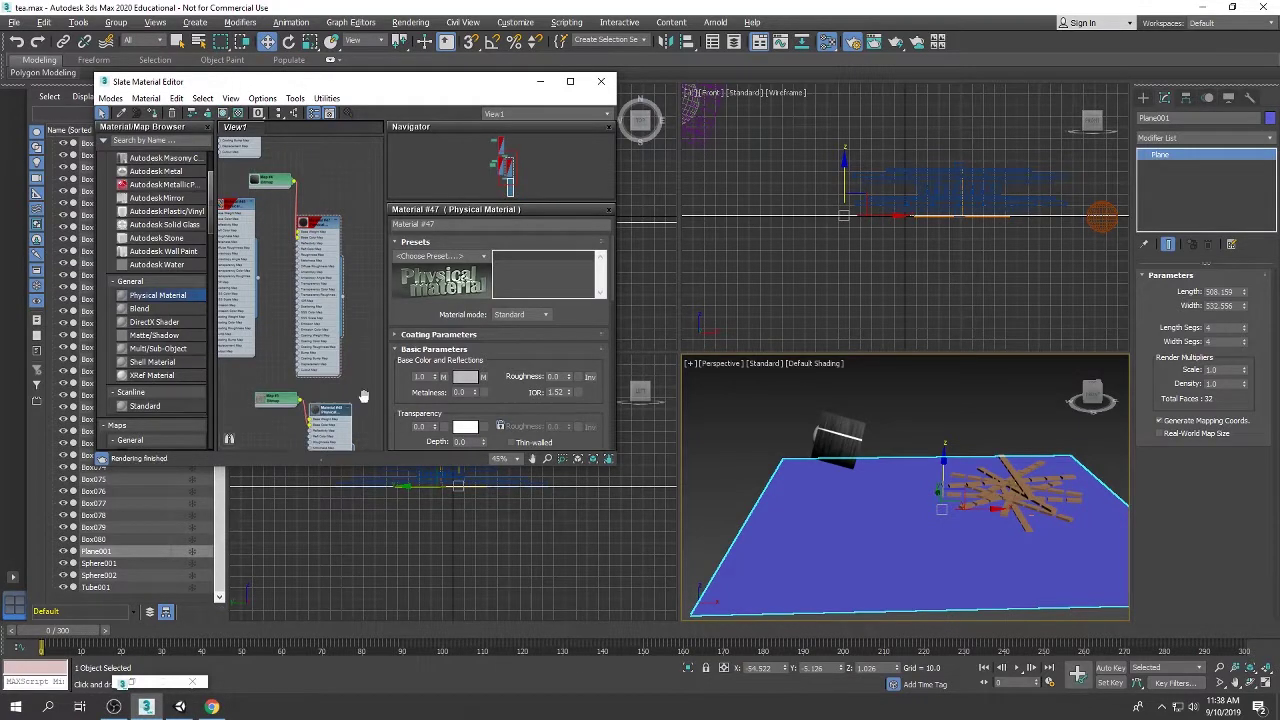
Step: Close the material editor, then play and reset the MassFX simulation
click(600, 81)
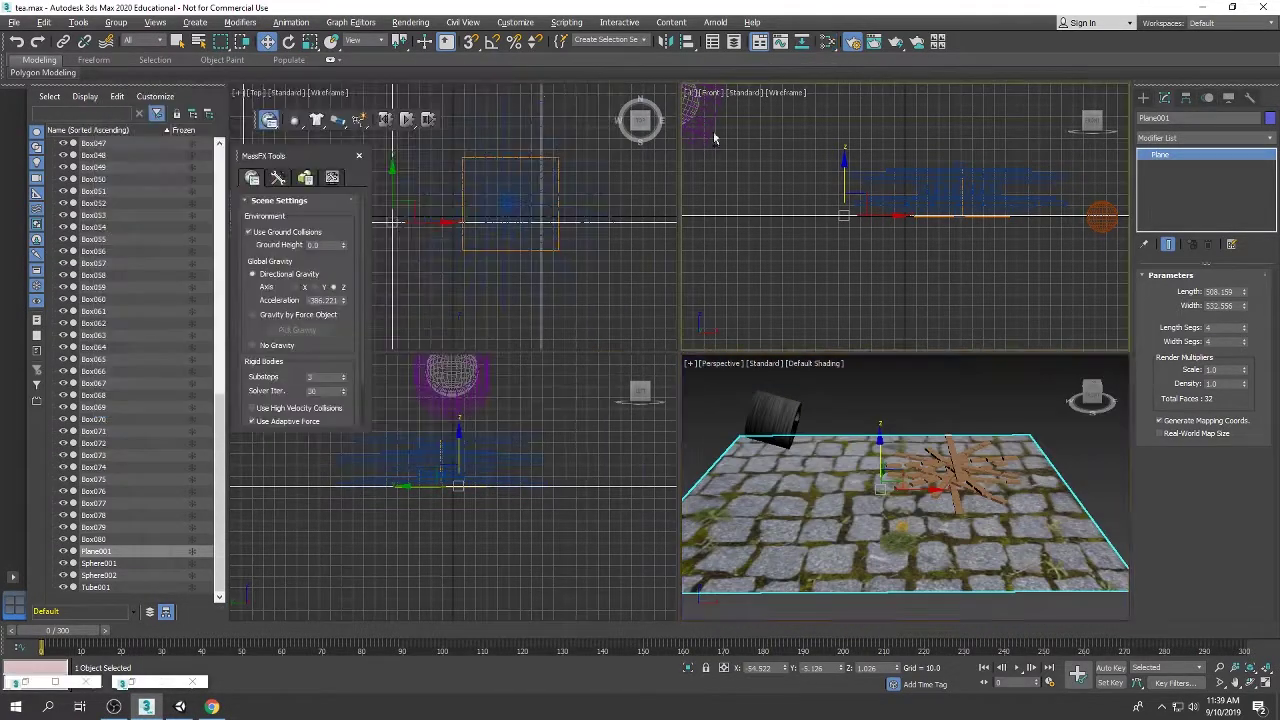
click(407, 120)
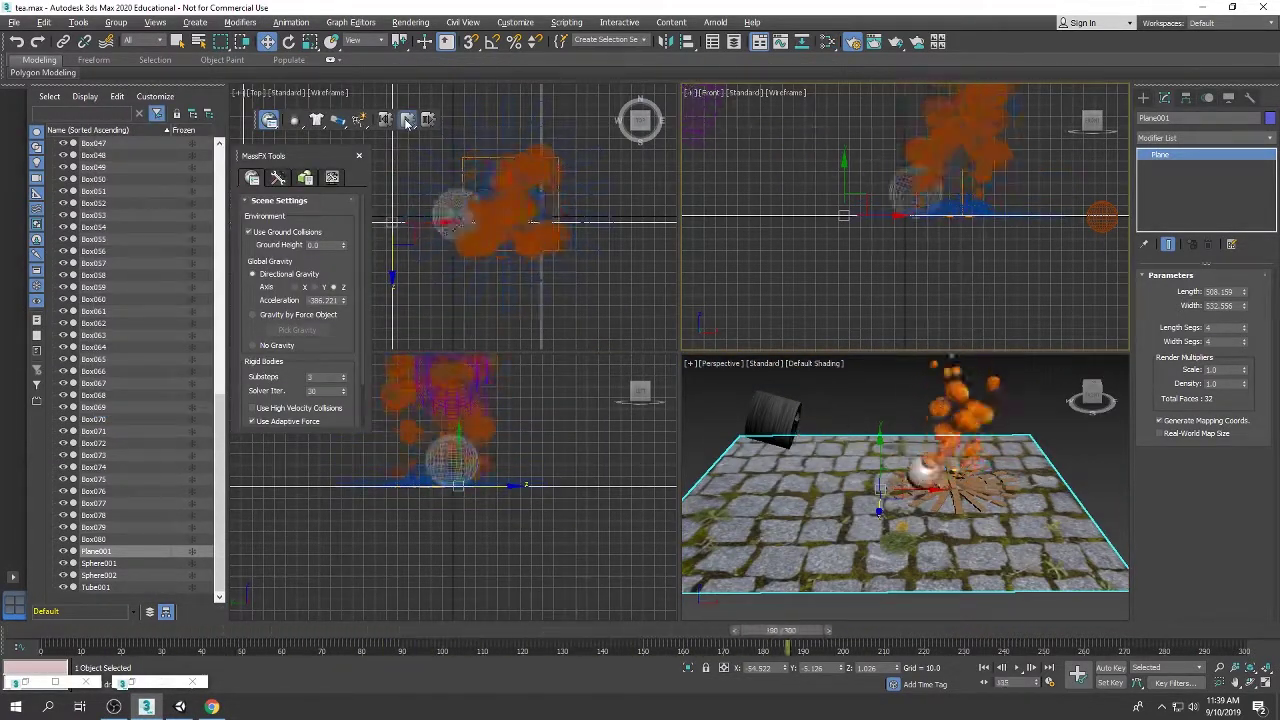
click(361, 120)
drag(1092, 398, 1075, 410)
Step: Create an upright Box post beside the tube and give it a wood material
click(1143, 97)
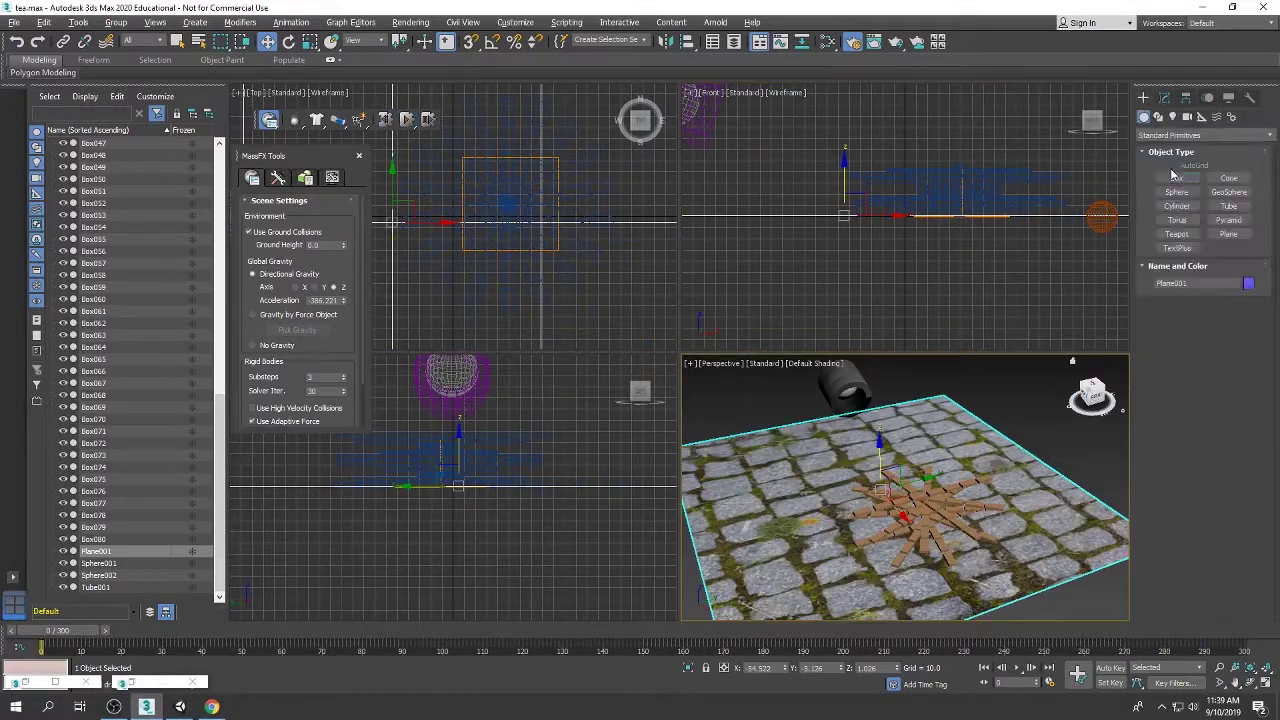
click(1177, 178)
key(w)
drag(864, 415, 899, 433)
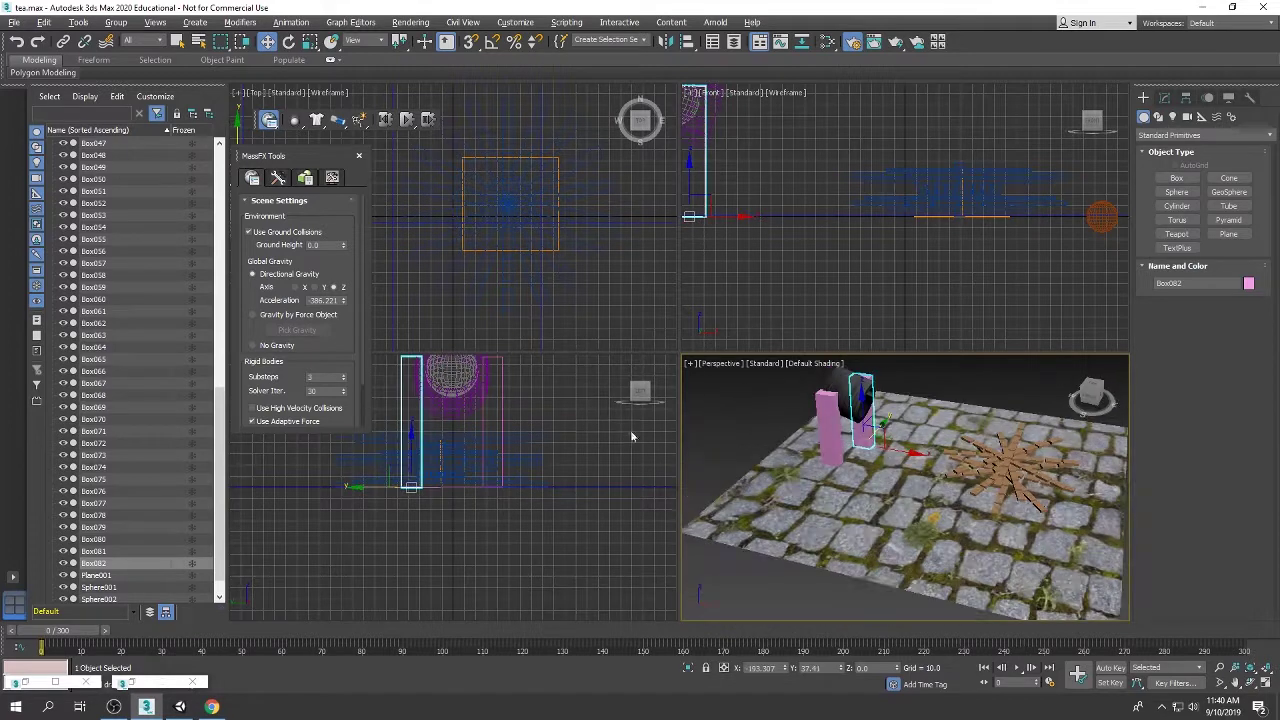
key(m)
scroll(333, 288, down, 2)
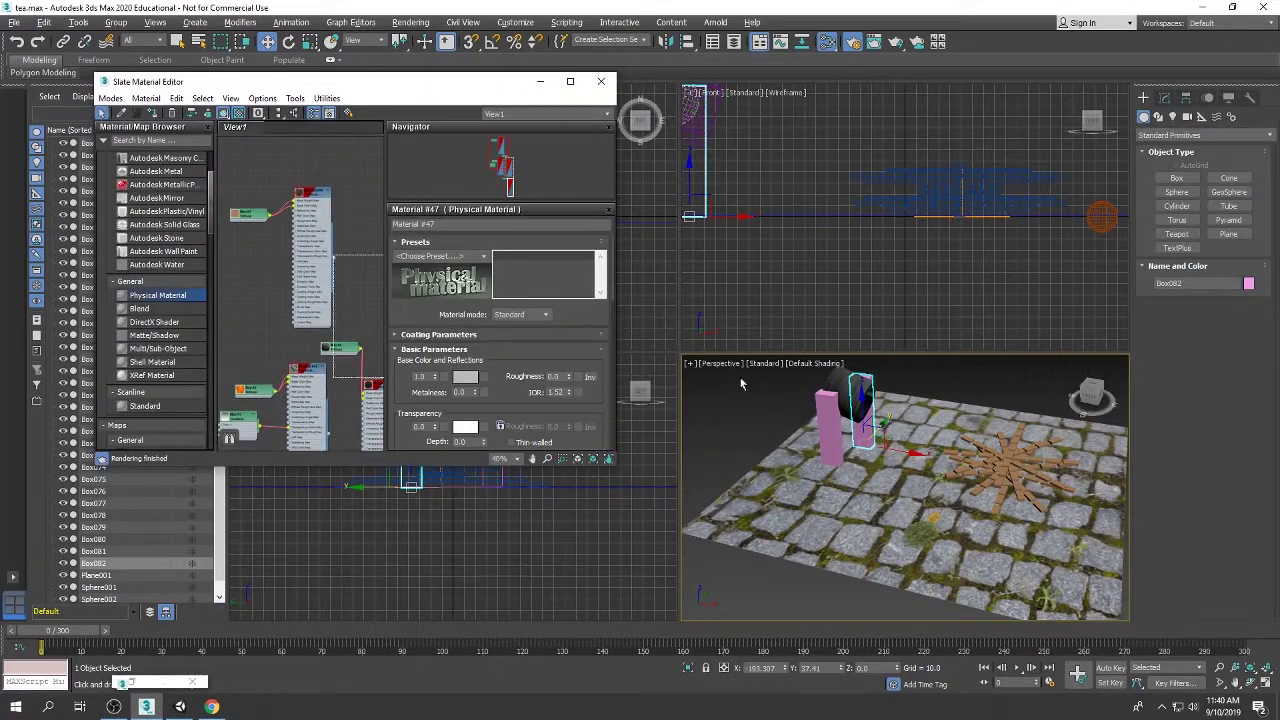
alt+middle_drag(859, 426, 880, 500)
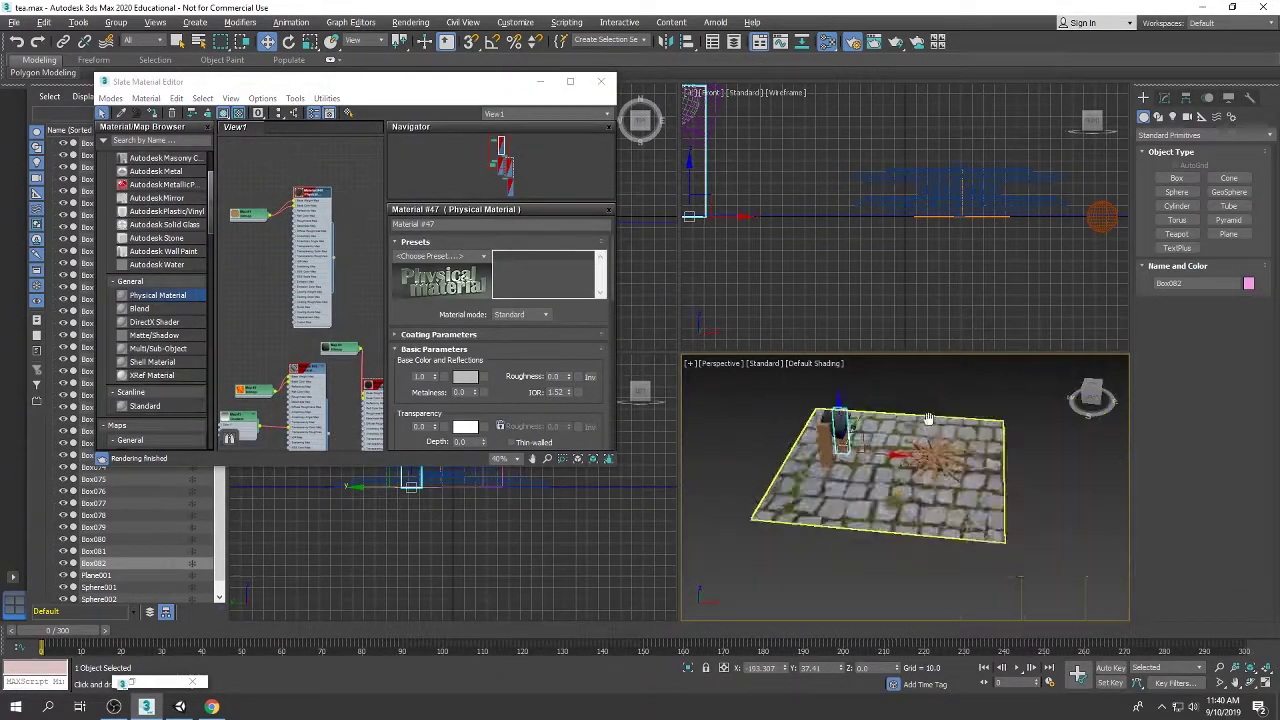
Step: Render the Perspective view, dismiss the missing map coordinates warning, and re-render
key(F10)
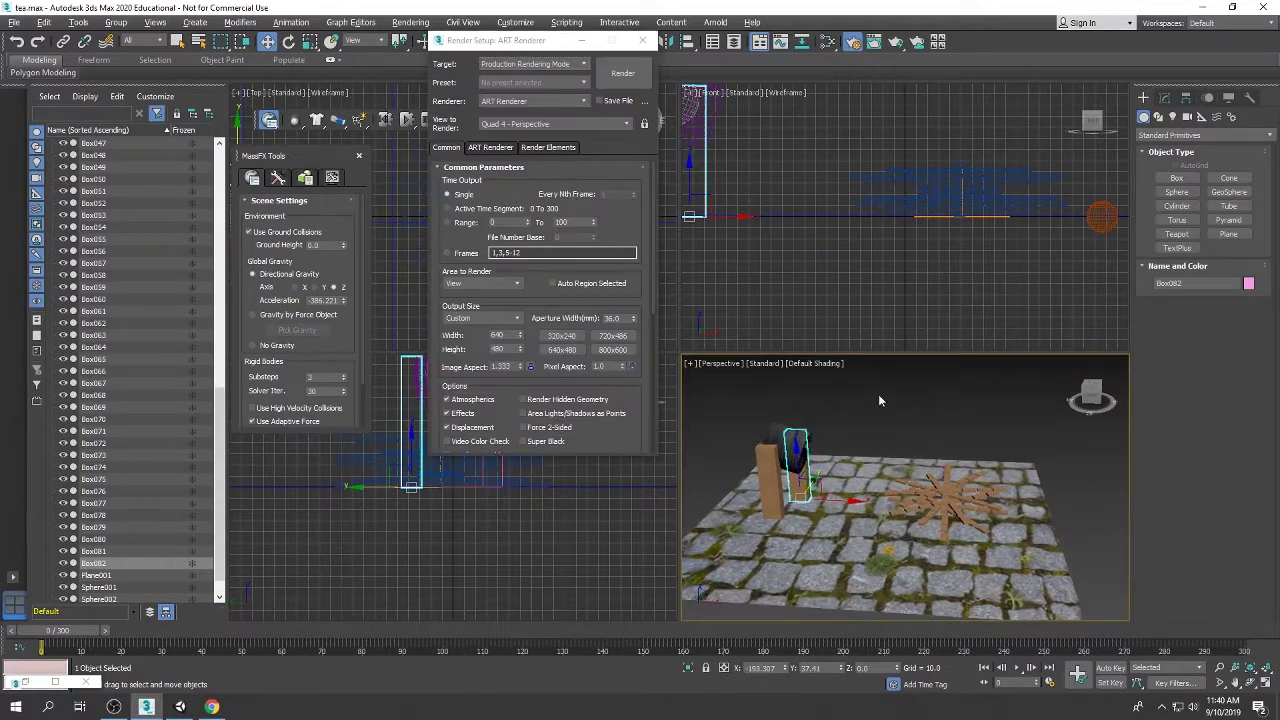
key(shift+q)
key(Escape)
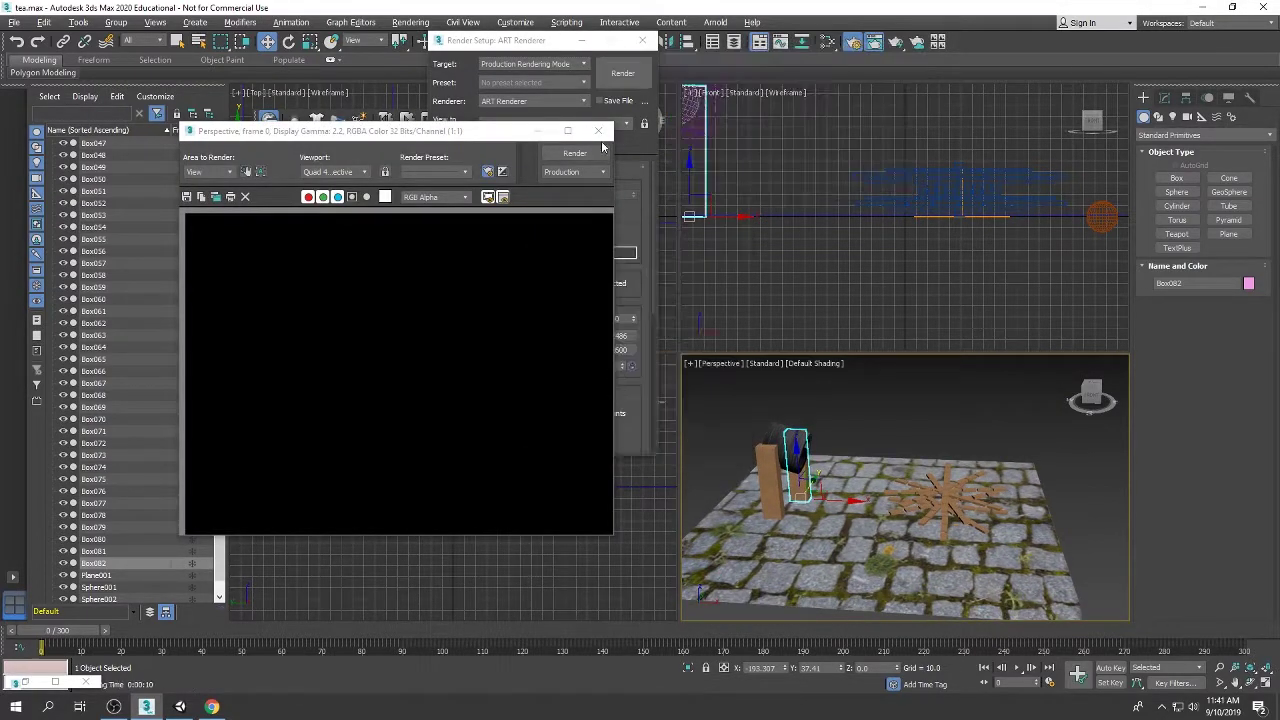
click(598, 131)
click(620, 74)
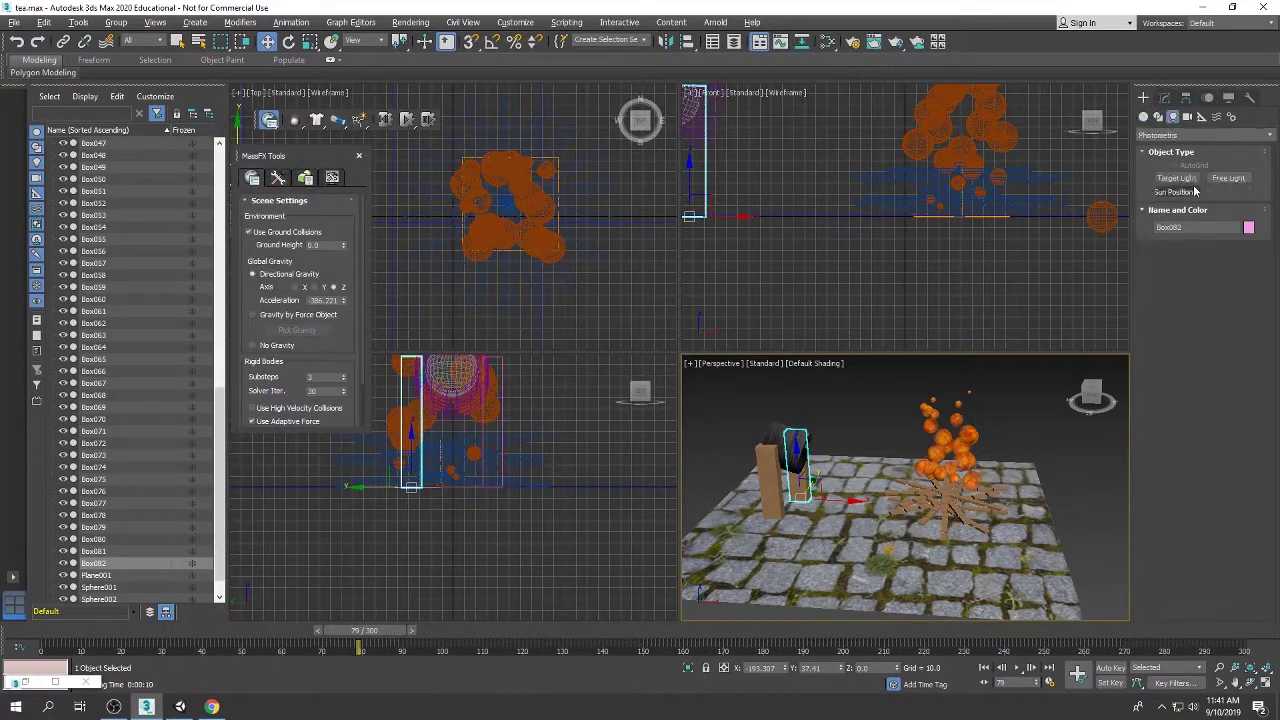
Step: Try a standard Skylight and render, then undo it after the render error
click(1229, 205)
click(600, 389)
click(818, 544)
click(853, 42)
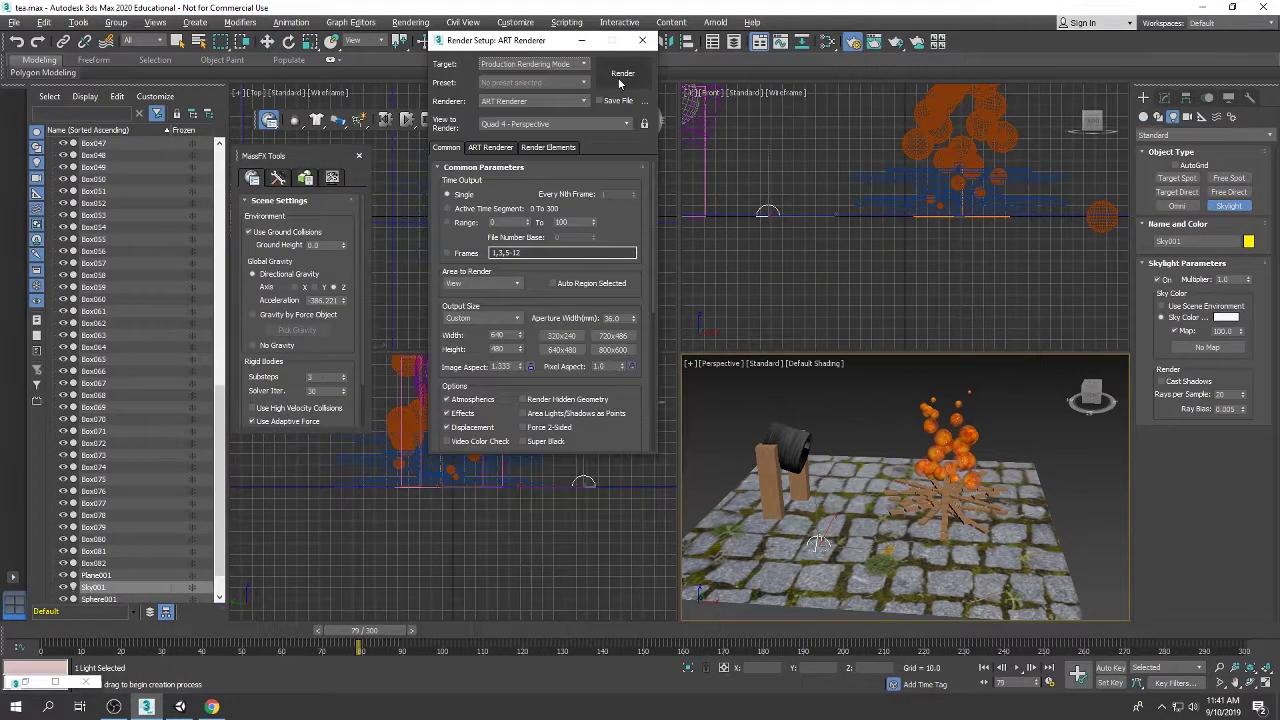
click(620, 74)
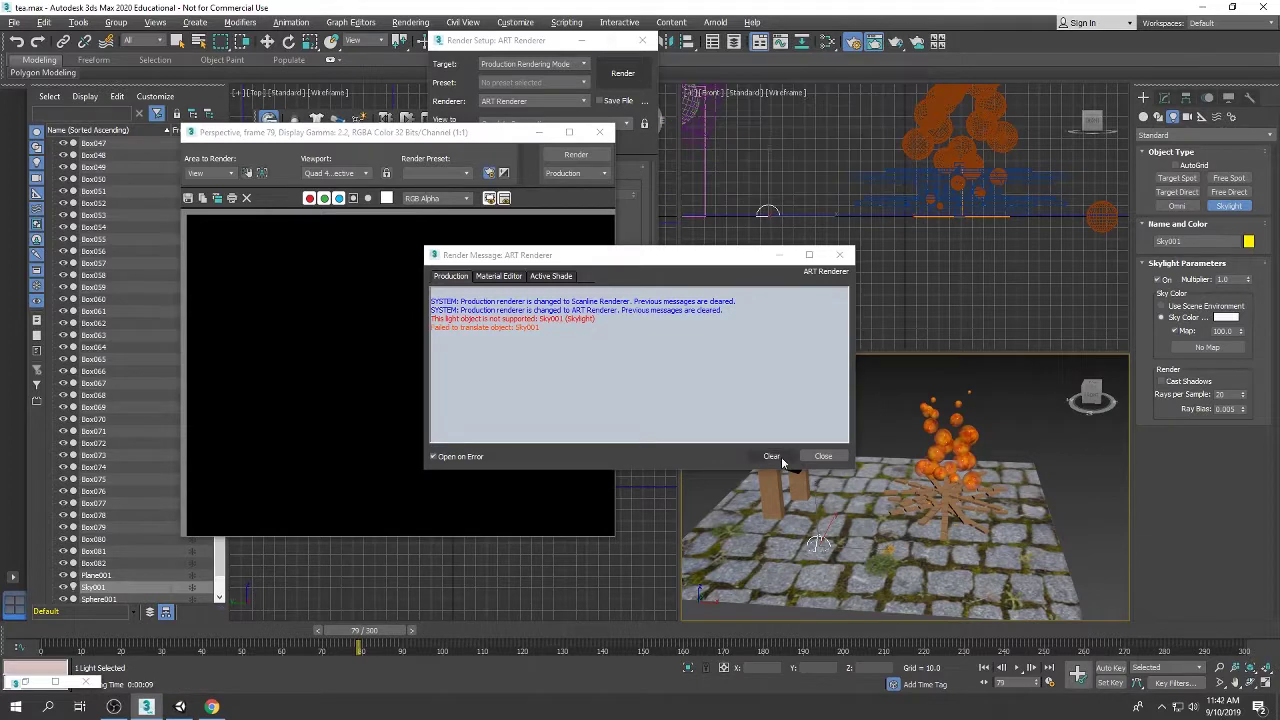
click(775, 455)
key(ctrl+z)
Step: Add a Sun Positioner to light the scene, removing the duplicate, and render
click(1200, 135)
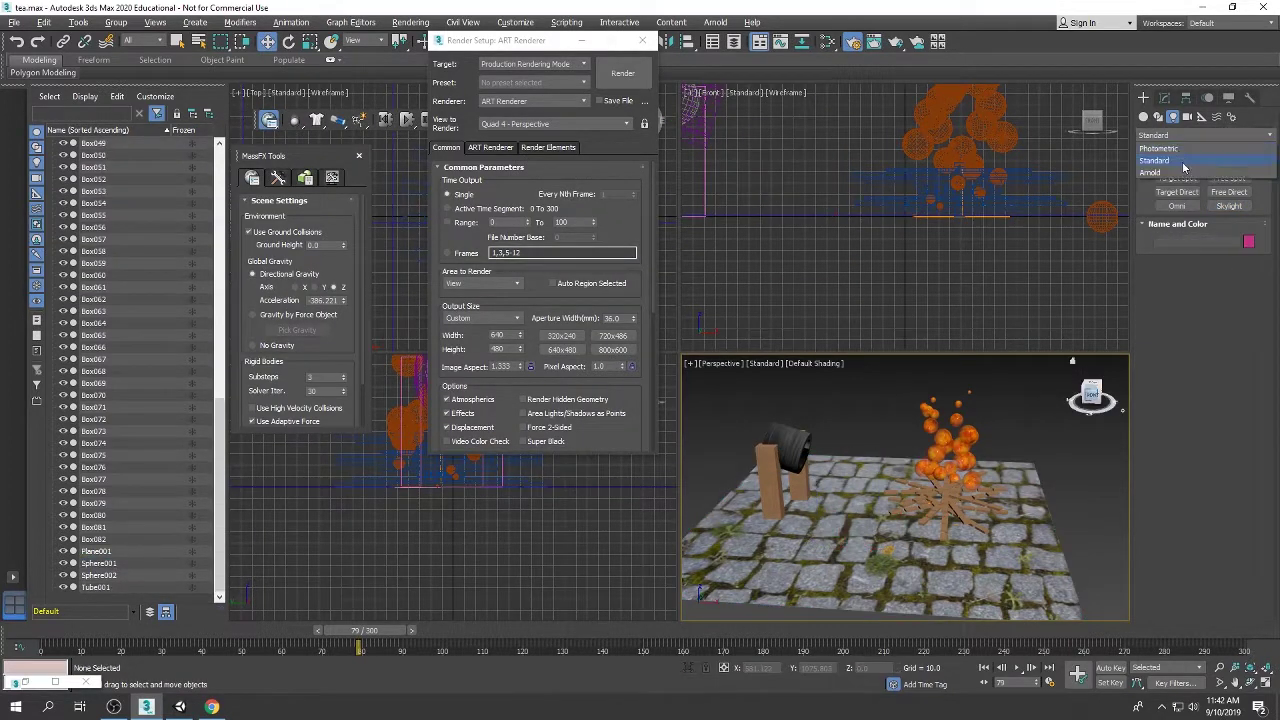
click(1188, 193)
drag(840, 560, 848, 537)
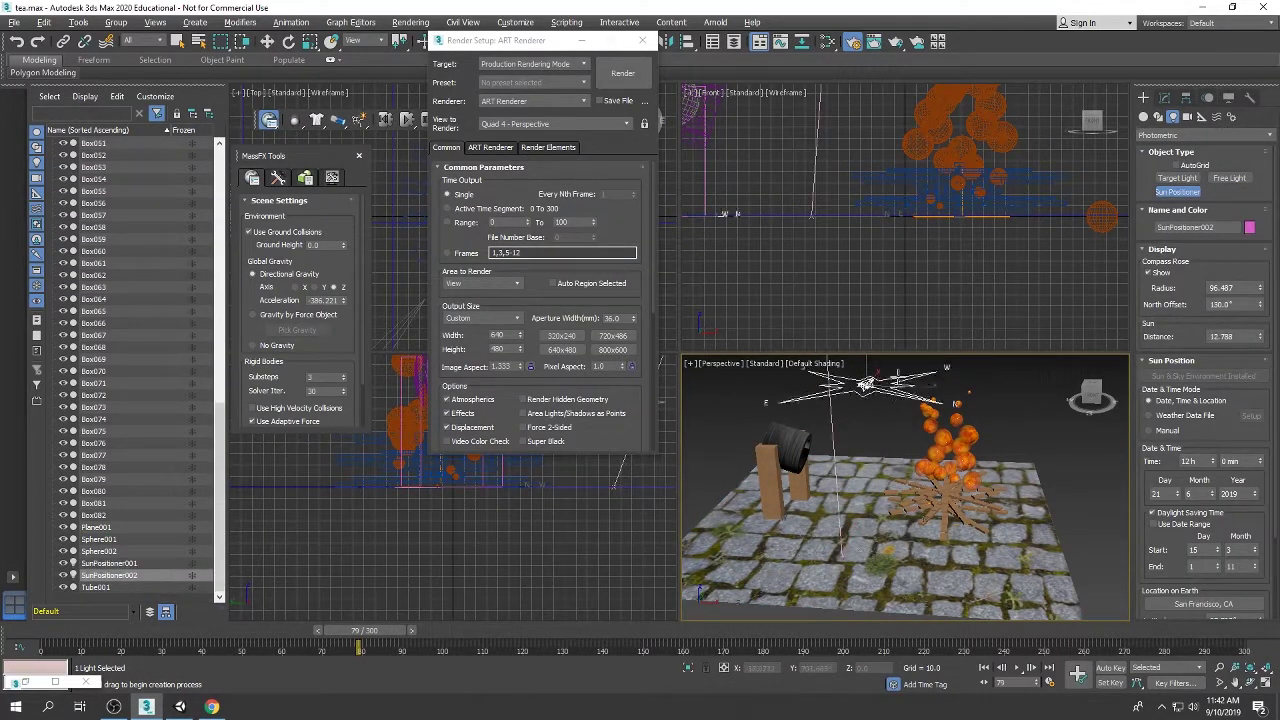
key(Delete)
click(622, 73)
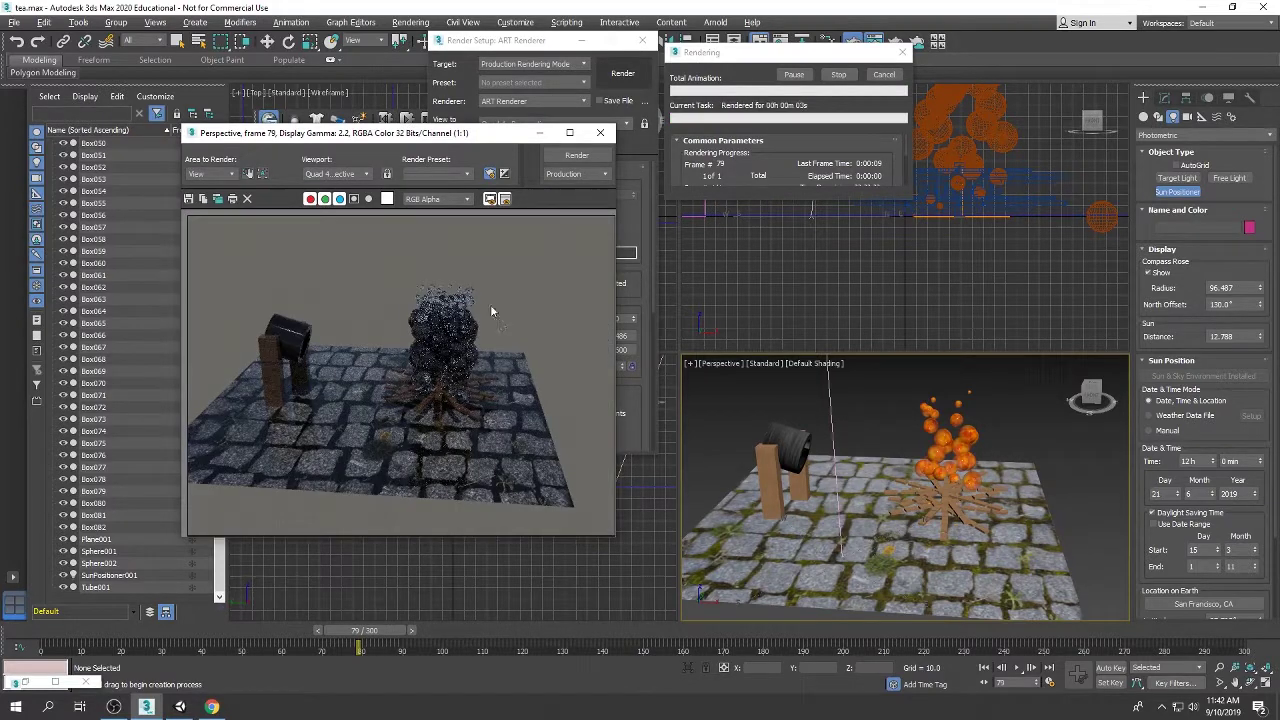
click(600, 132)
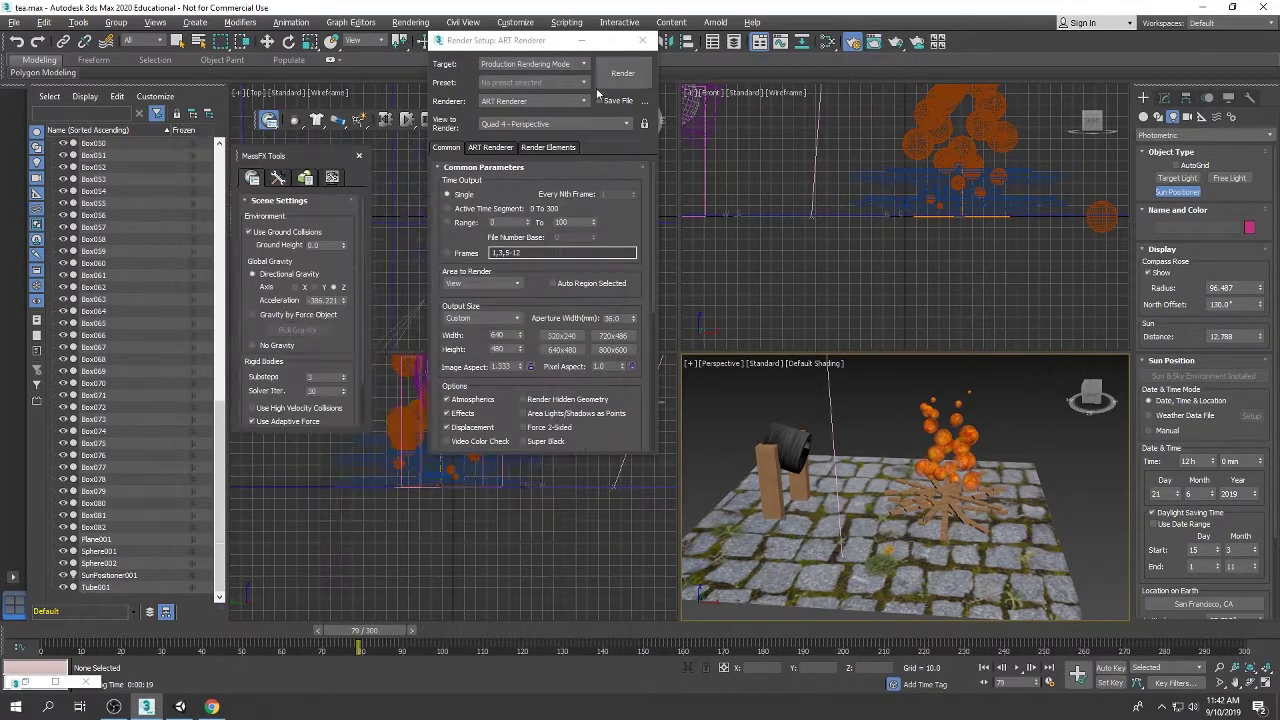
click(642, 40)
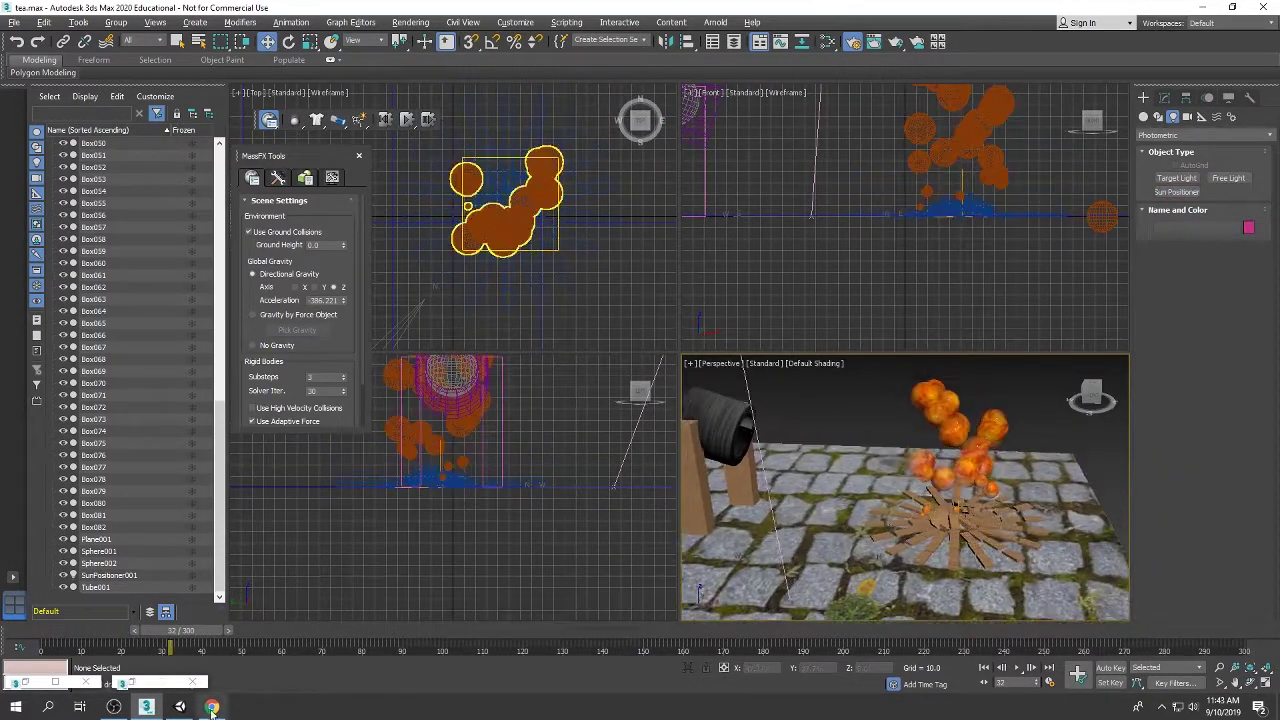
Step: Set Blizzard001's Percentage of Particles to 100 in the Modify panel
click(853, 41)
click(950, 430)
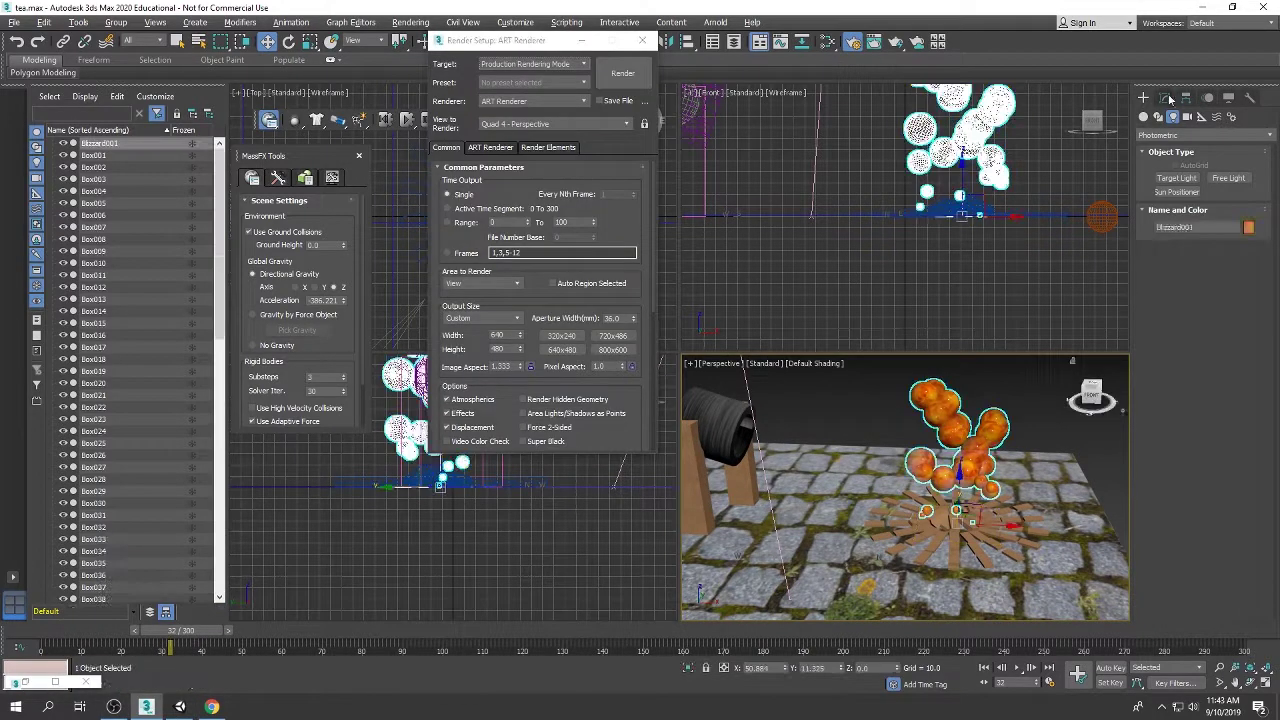
click(1164, 97)
scroll(1214, 397, down, 3)
double_click(1195, 362)
text(100)
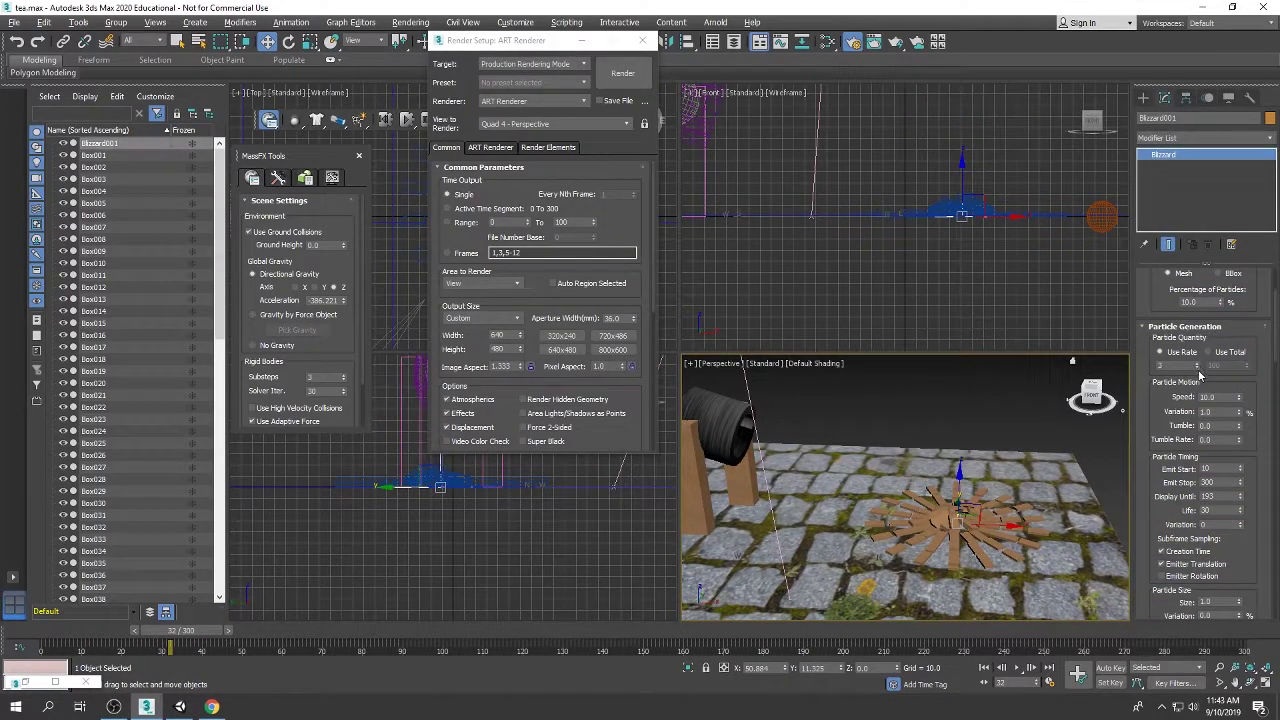
key(Tab)
click(997, 382)
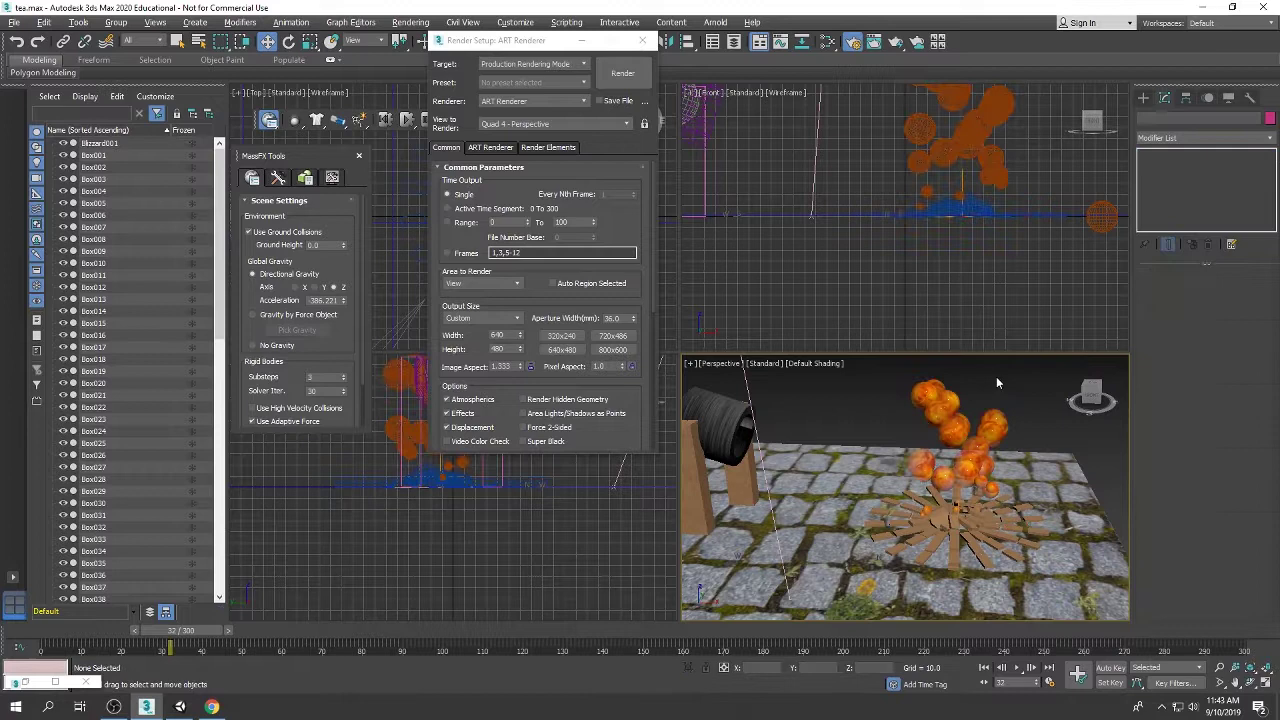
click(576, 50)
Step: Copy floor Plane001 into Plane002 and tilt it upright as a wall
key(m)
click(860, 508)
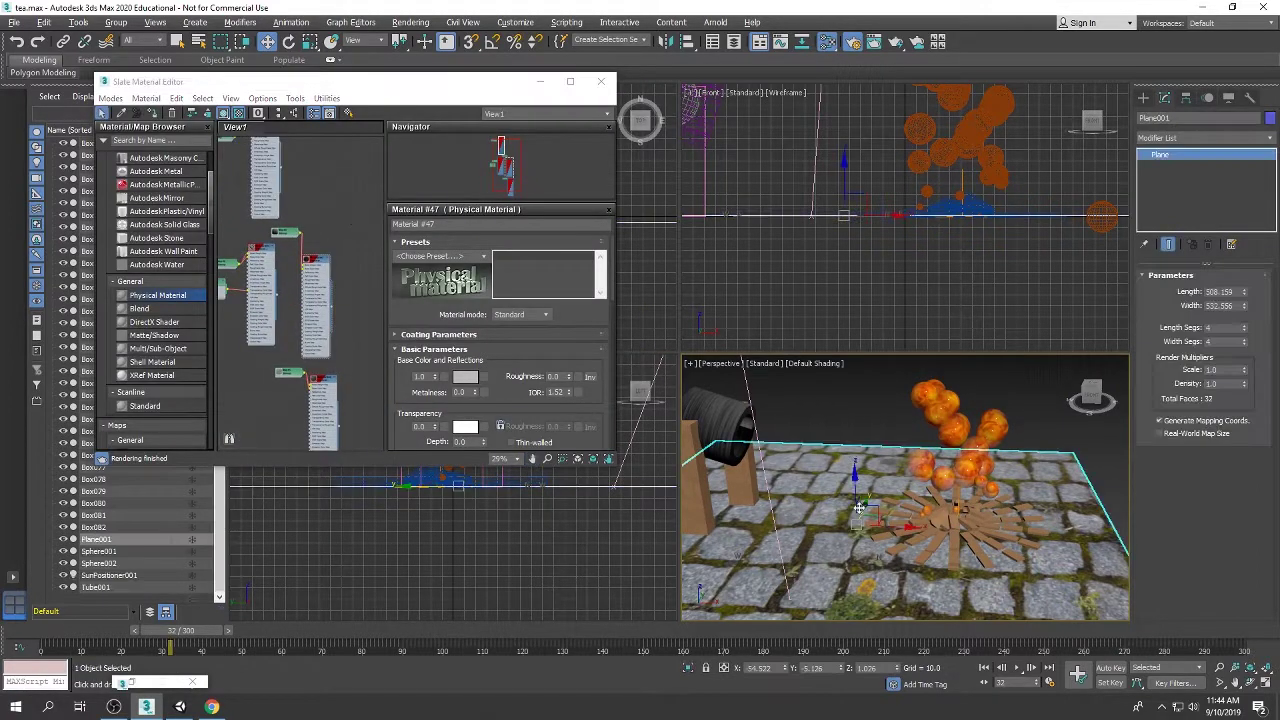
alt+middle_drag(860, 508, 840, 490)
shift+drag(840, 520, 820, 457)
key(Return)
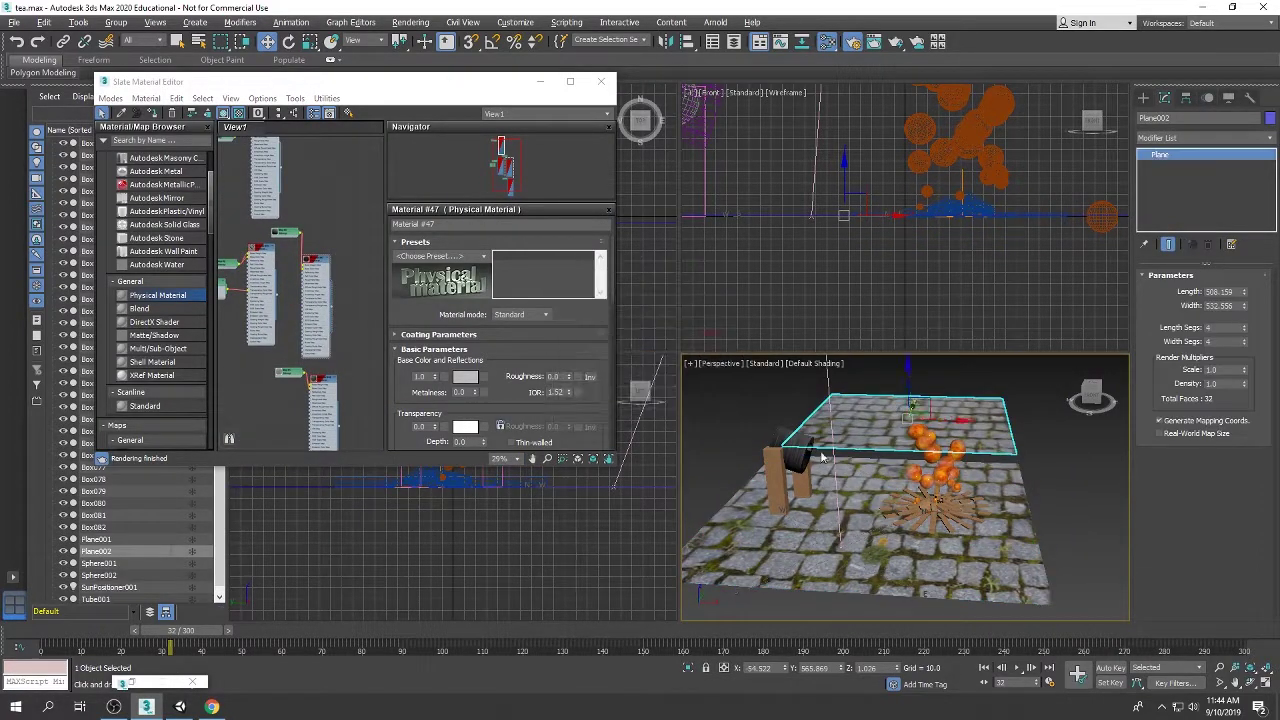
mouse_move(820, 457)
alt+middle_down()
mouse_move(838, 575)
mouse_move(1007, 543)
alt+middle_up()
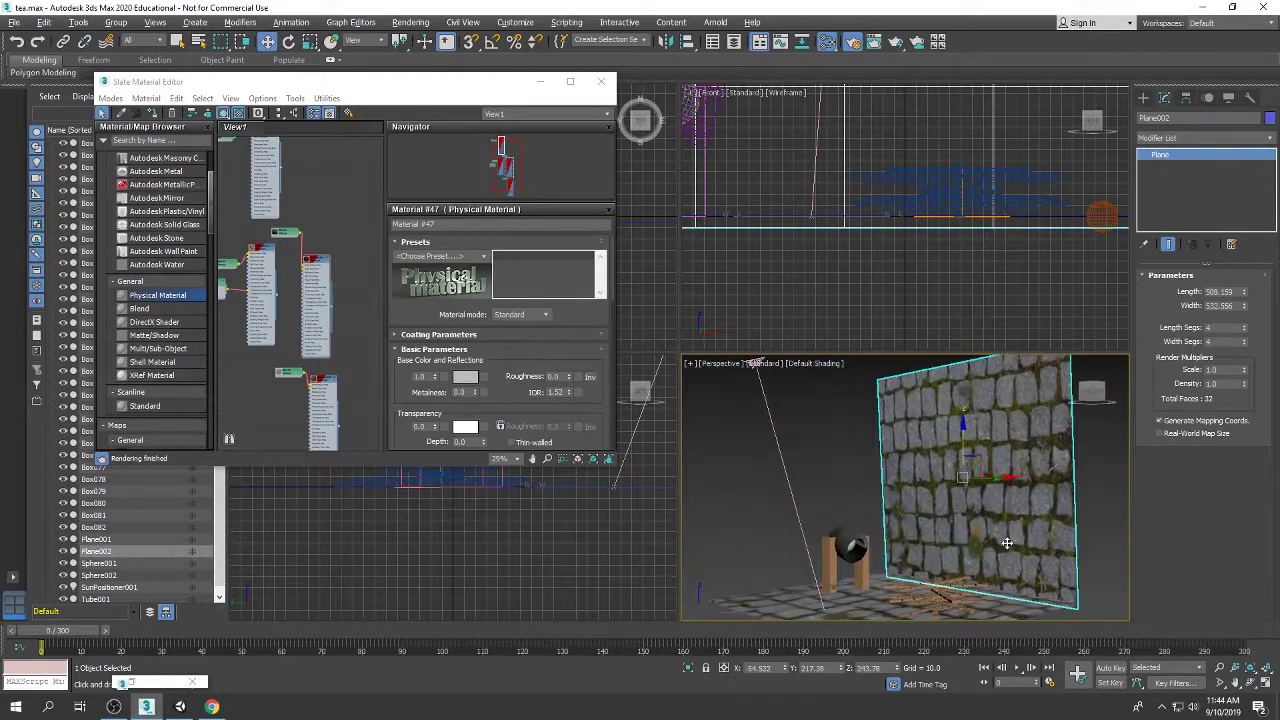
Step: Copy the wall into Plane003 and rotate it into a side wall
shift+drag(985, 481, 960, 470)
key(Return)
alt+middle_drag(960, 470, 838, 439)
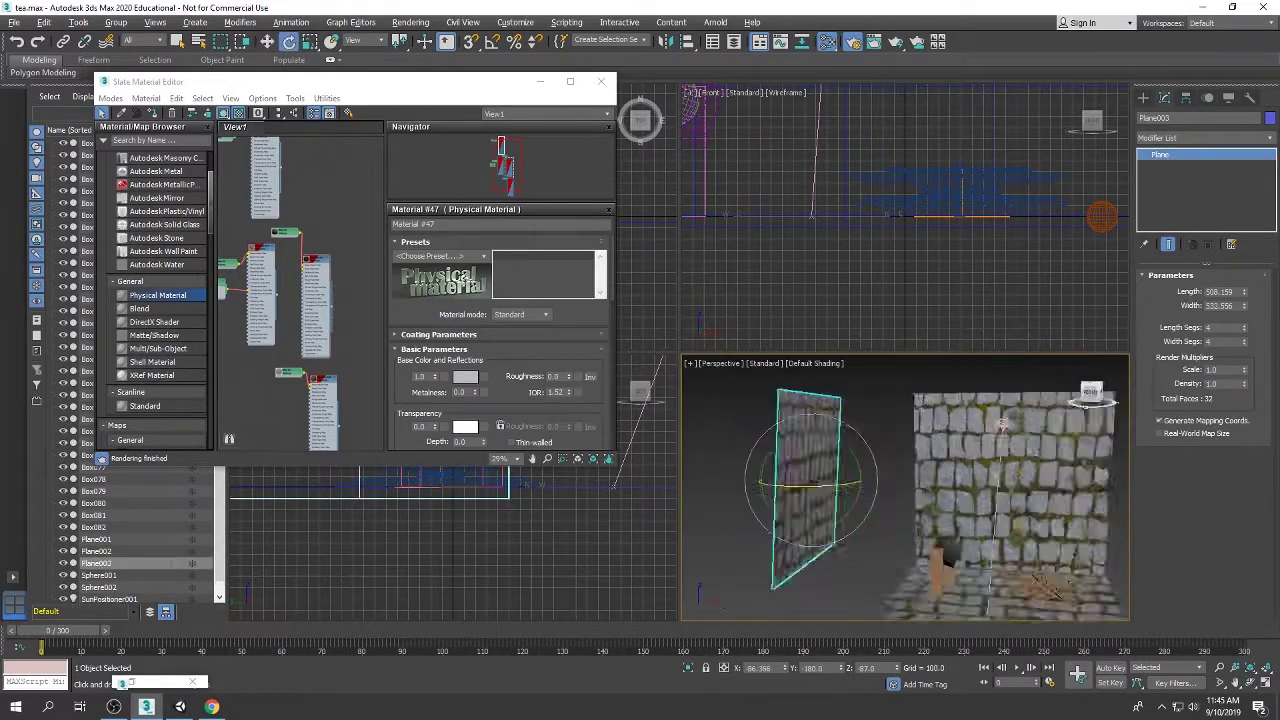
mouse_move(922, 484)
alt+middle_down()
mouse_move(943, 467)
mouse_move(900, 470)
alt+middle_up()
Step: Copy a third wall, Plane004, rotate it edge-on and slide it into place
shift+drag(900, 470, 680, 425)
key(Return)
alt+middle_drag(680, 425, 891, 514)
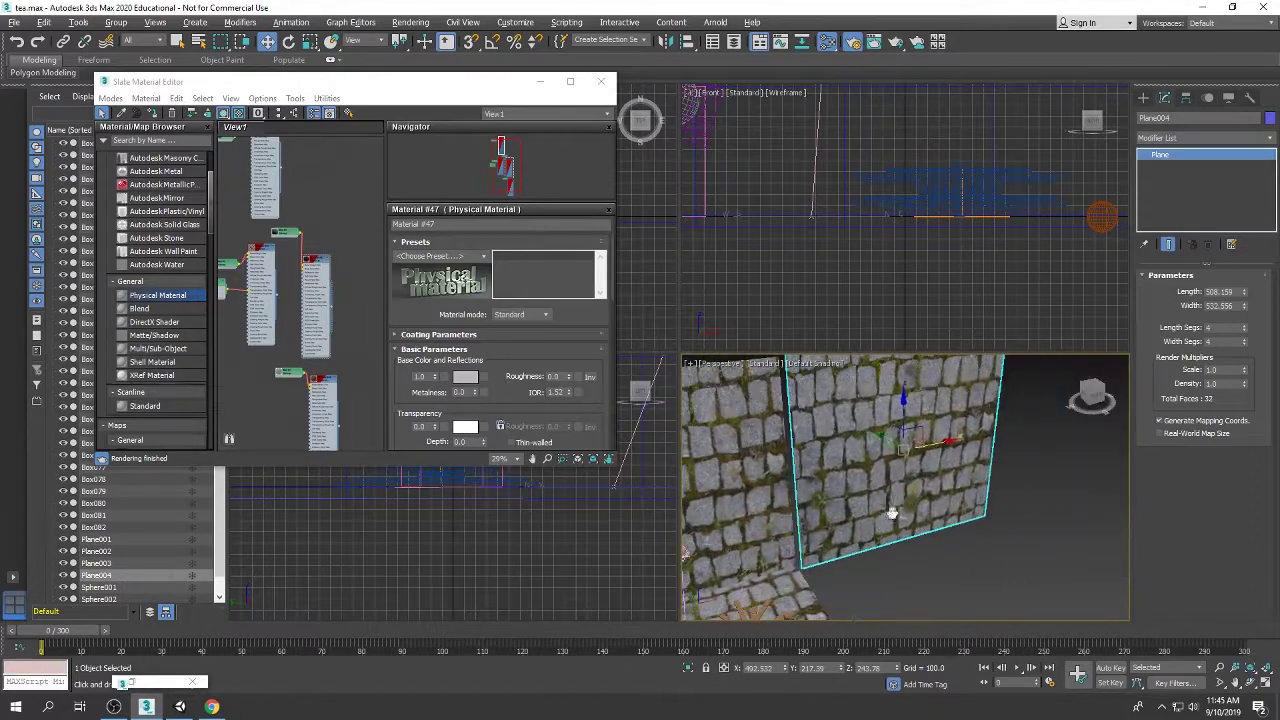
key(e)
drag(890, 456, 837, 450)
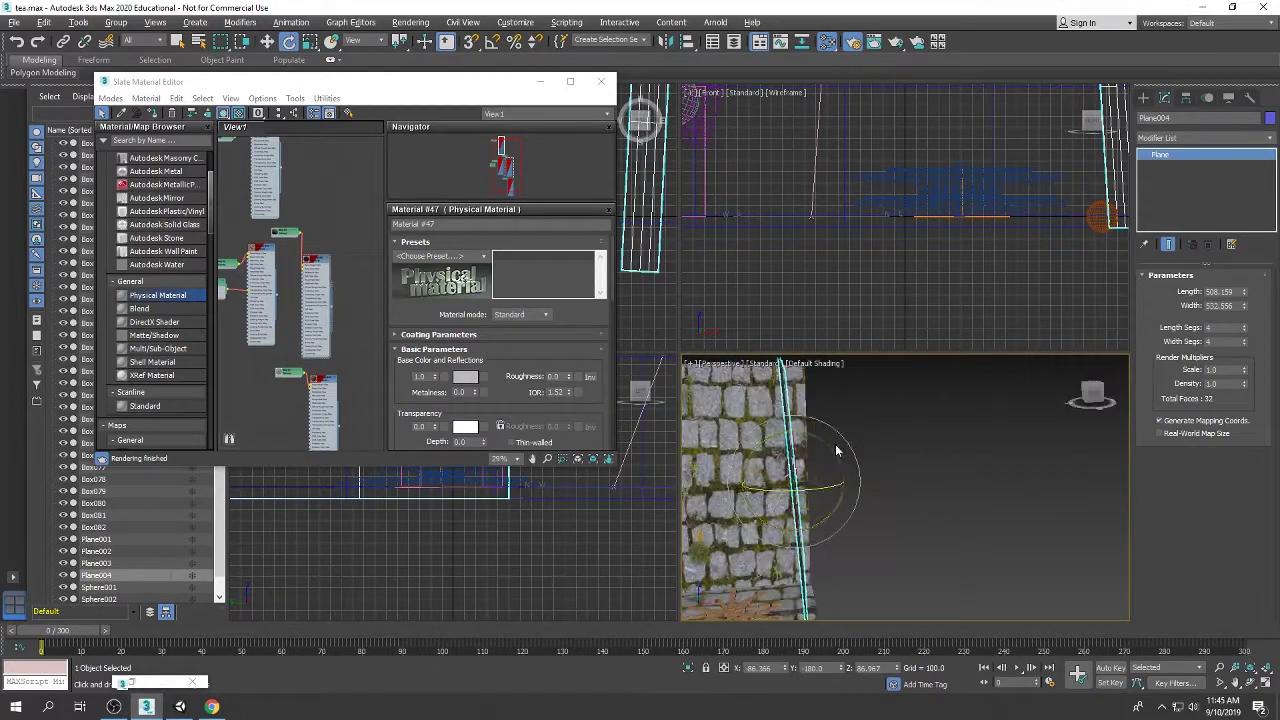
key(w)
drag(829, 500, 870, 500)
alt+middle_drag(870, 500, 930, 460)
scroll(930, 460, down, 3)
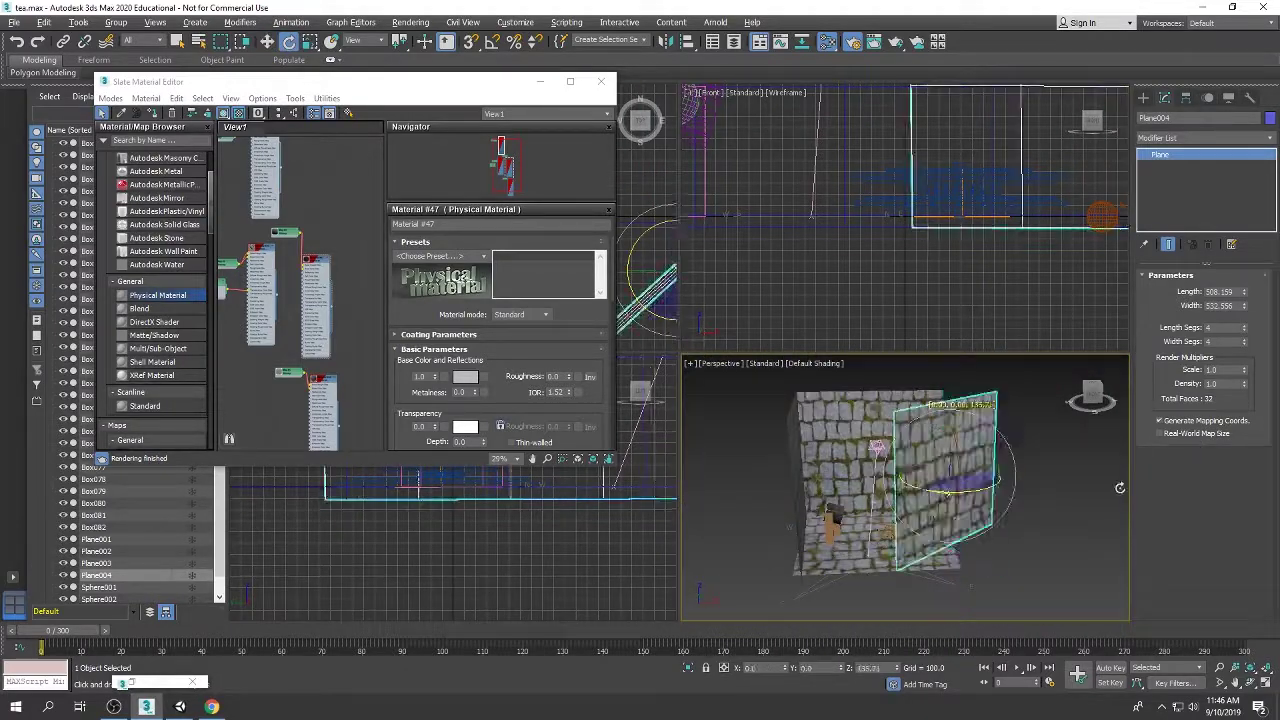
click(938, 461)
scroll(938, 461, up, 5)
mouse_move(938, 461)
alt+middle_down()
mouse_move(921, 566)
mouse_move(880, 540)
alt+middle_up()
click(600, 81)
Step: Render the walled scene and dismiss the Missing Map Coordinates warning
key(F10)
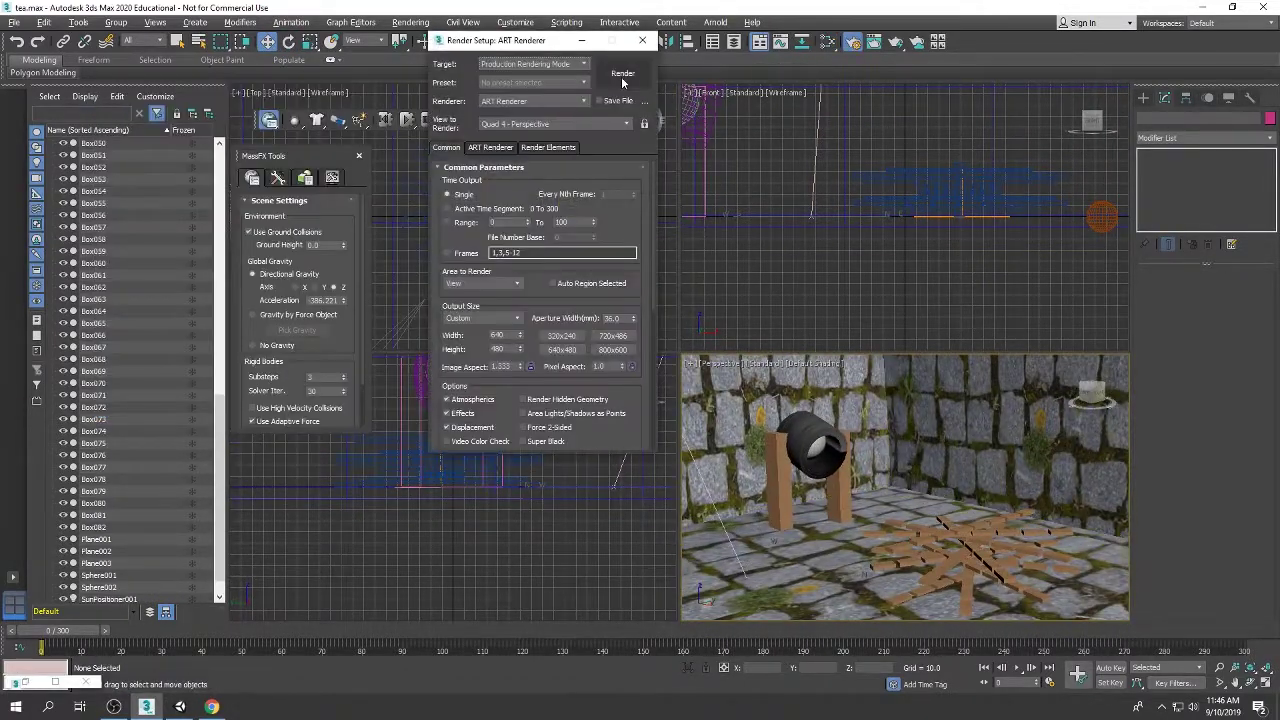
click(622, 74)
click(565, 448)
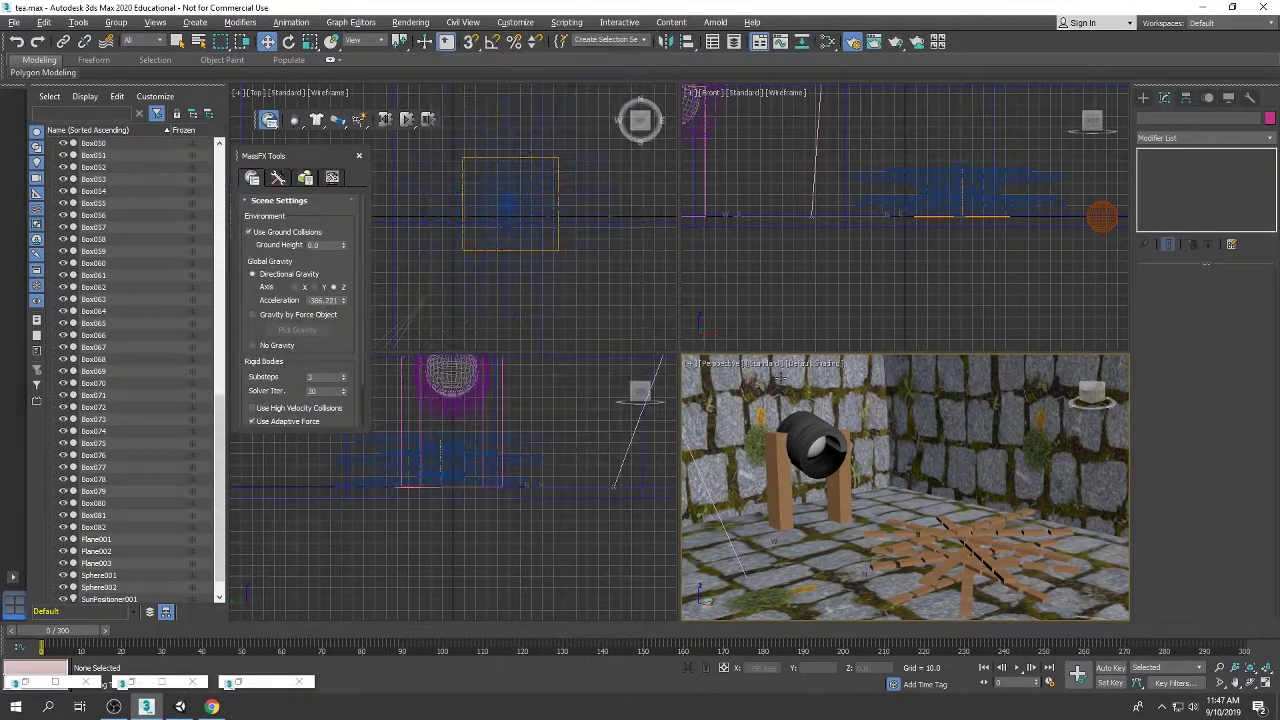
Step: Set the Sun Positioner's location to Wichita, KS and render again
alt+middle_drag(760, 470, 800, 470)
scroll(1200, 450, down, 2)
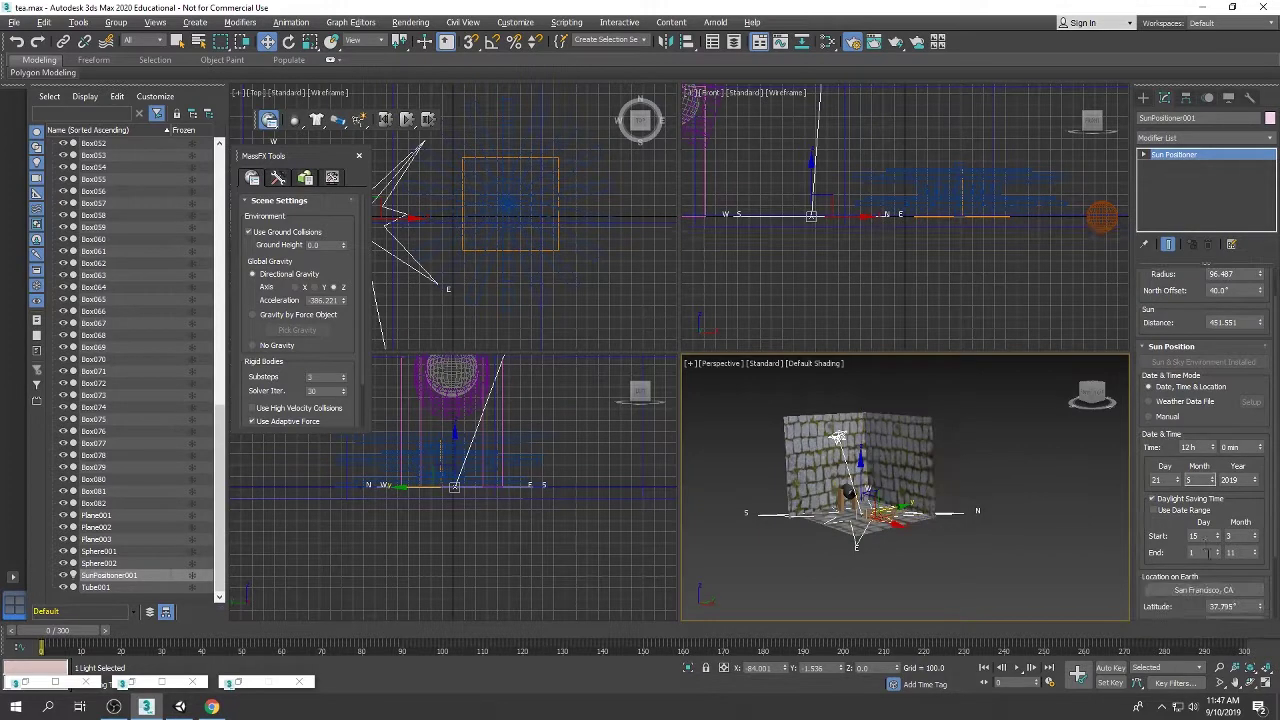
scroll(1200, 450, down, 2)
text(6)
click(1203, 510)
double_click(721, 364)
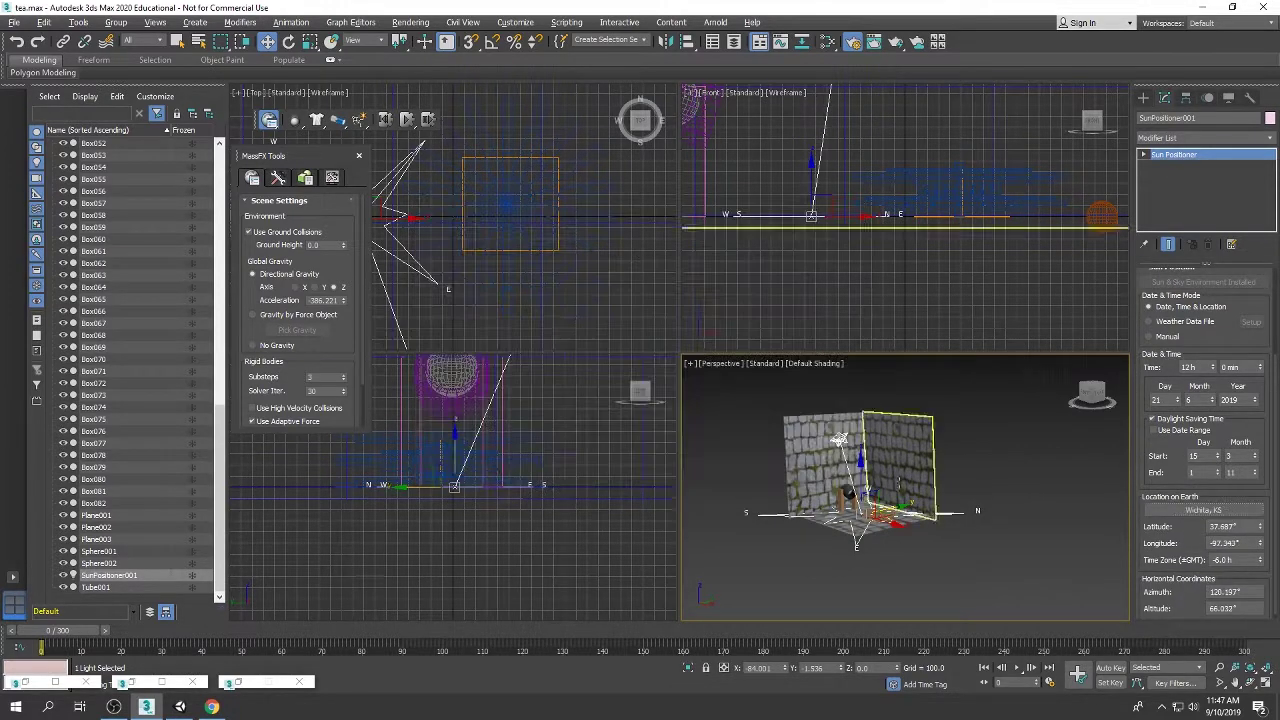
click(852, 43)
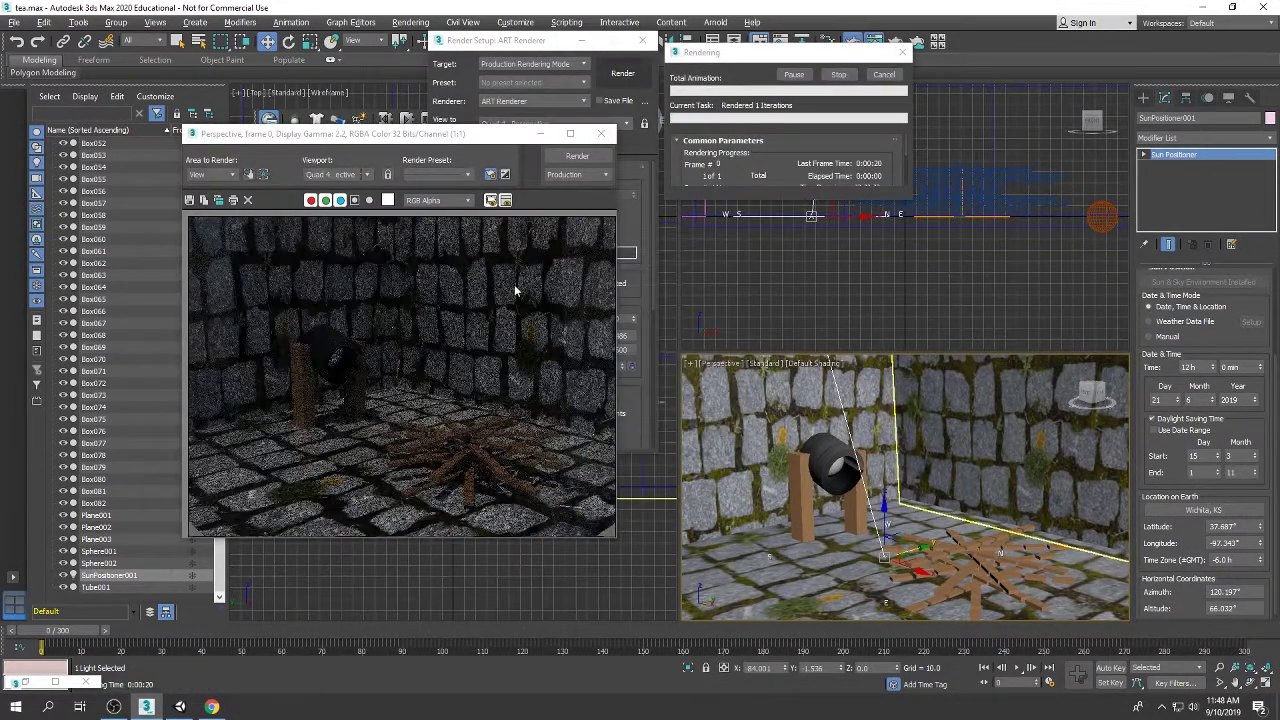
Step: Switch the renderer to Quicksilver Hardware Renderer in Render Setup
click(533, 101)
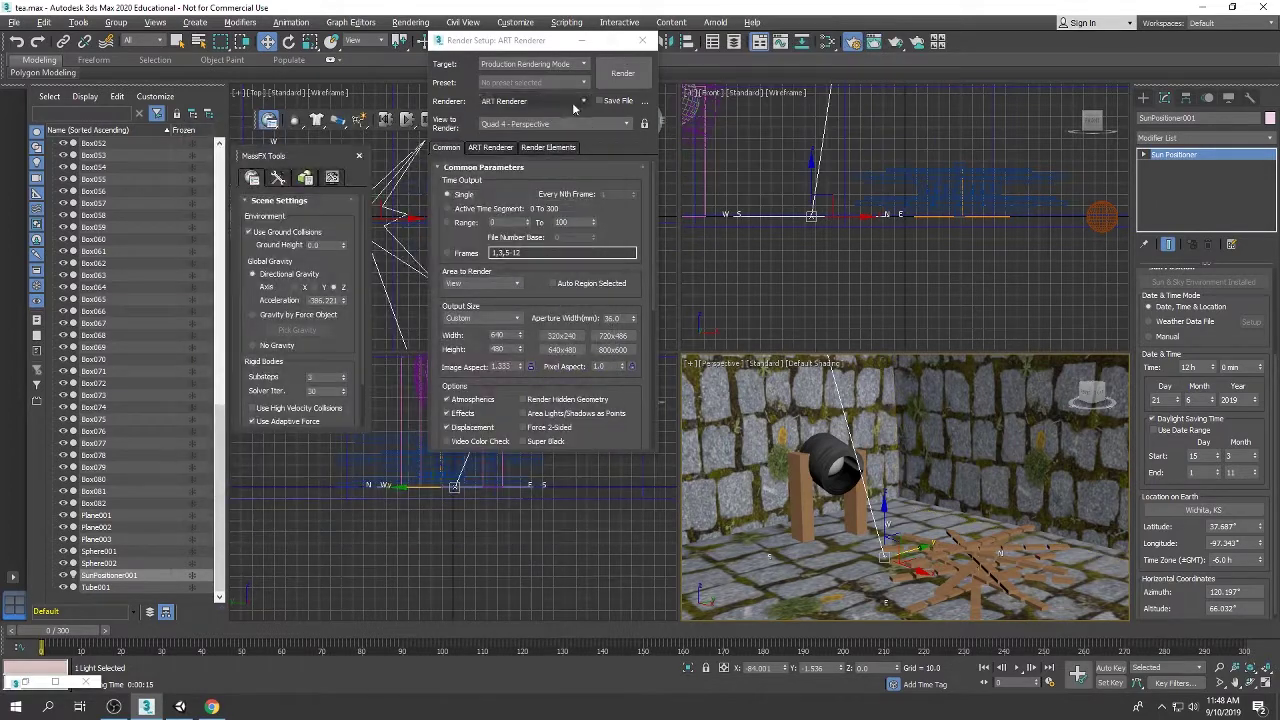
click(530, 125)
click(622, 73)
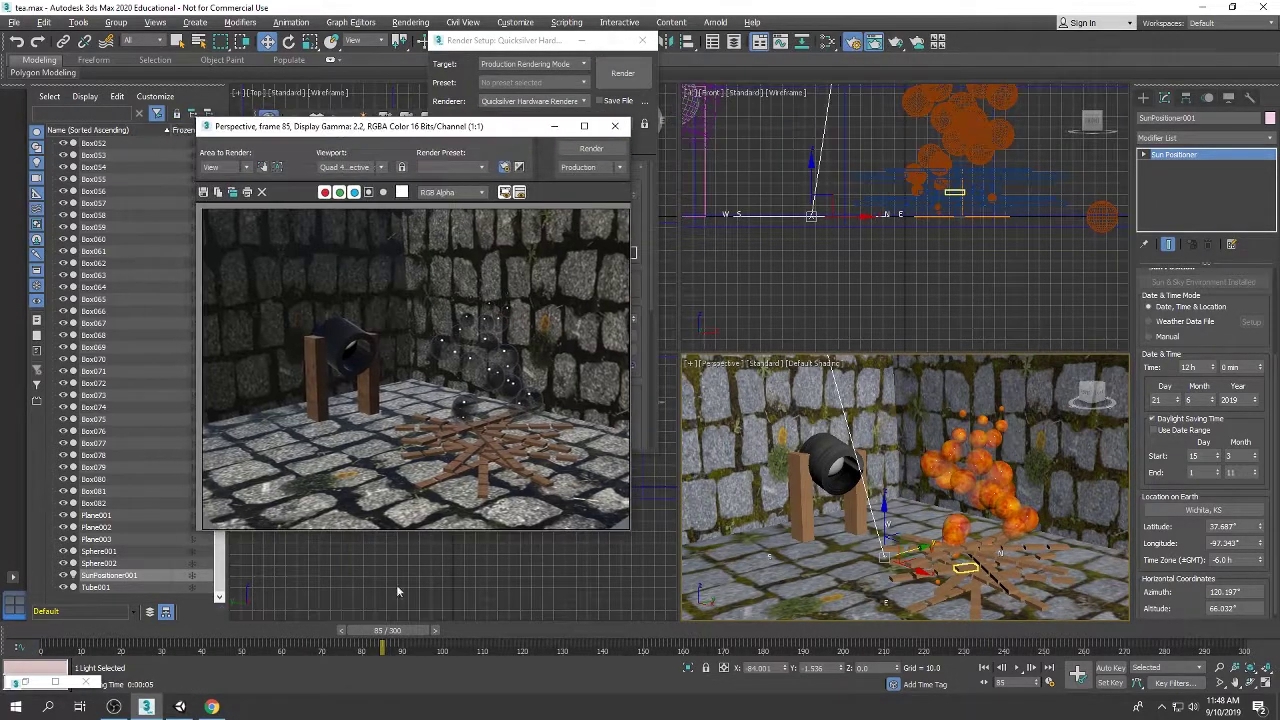
Step: Show Material #45's large preview with a checker background, then collapse it
key(m)
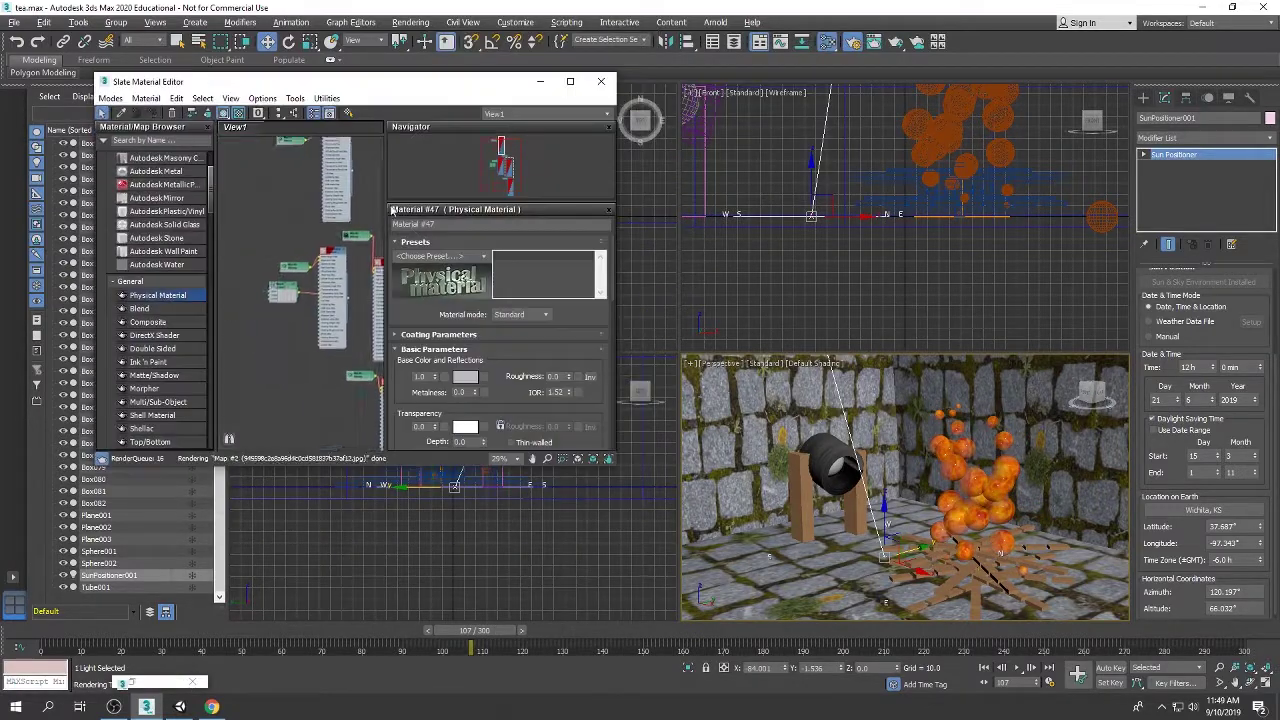
drag(157, 295, 315, 222)
double_click(278, 221)
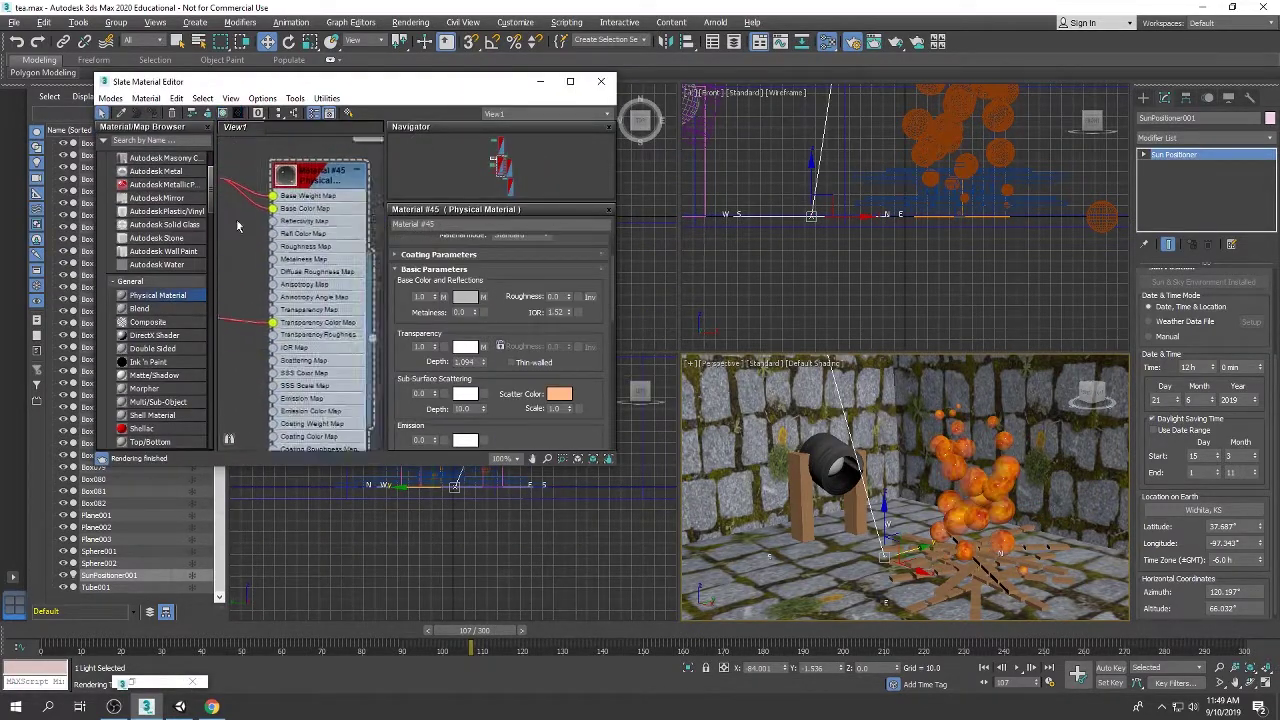
click(227, 115)
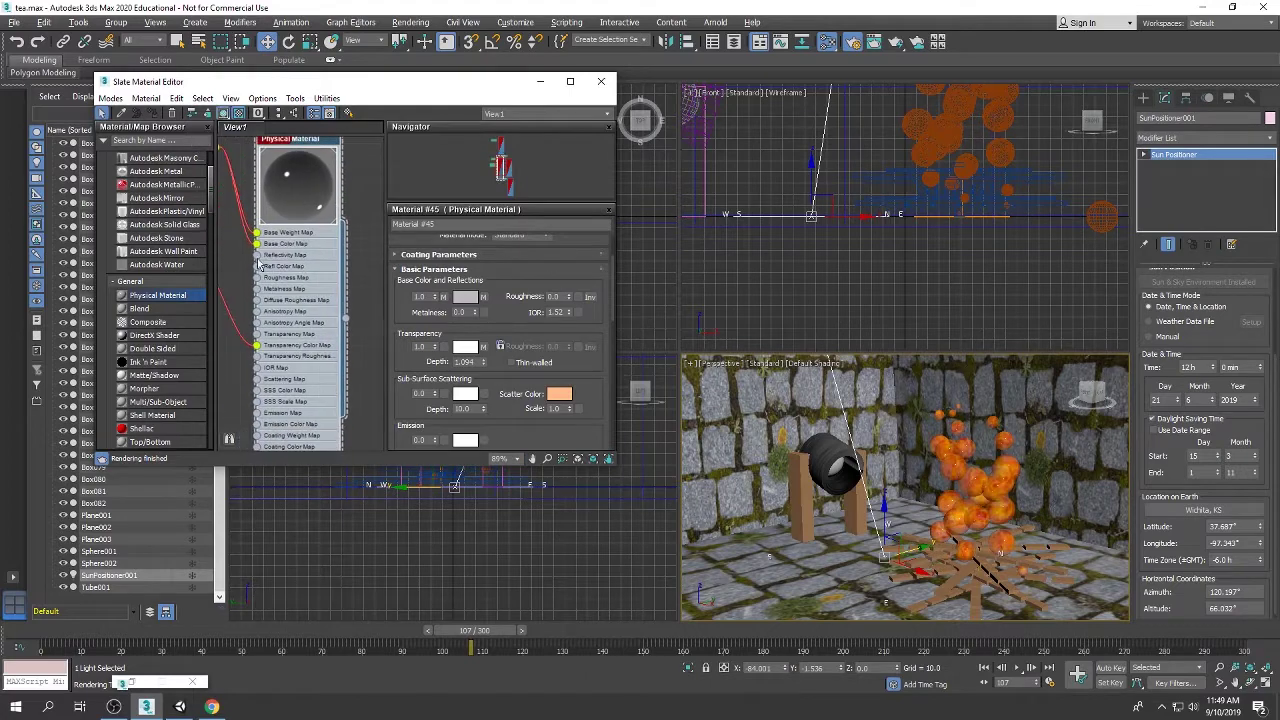
middle_drag(254, 269, 327, 252)
click(224, 115)
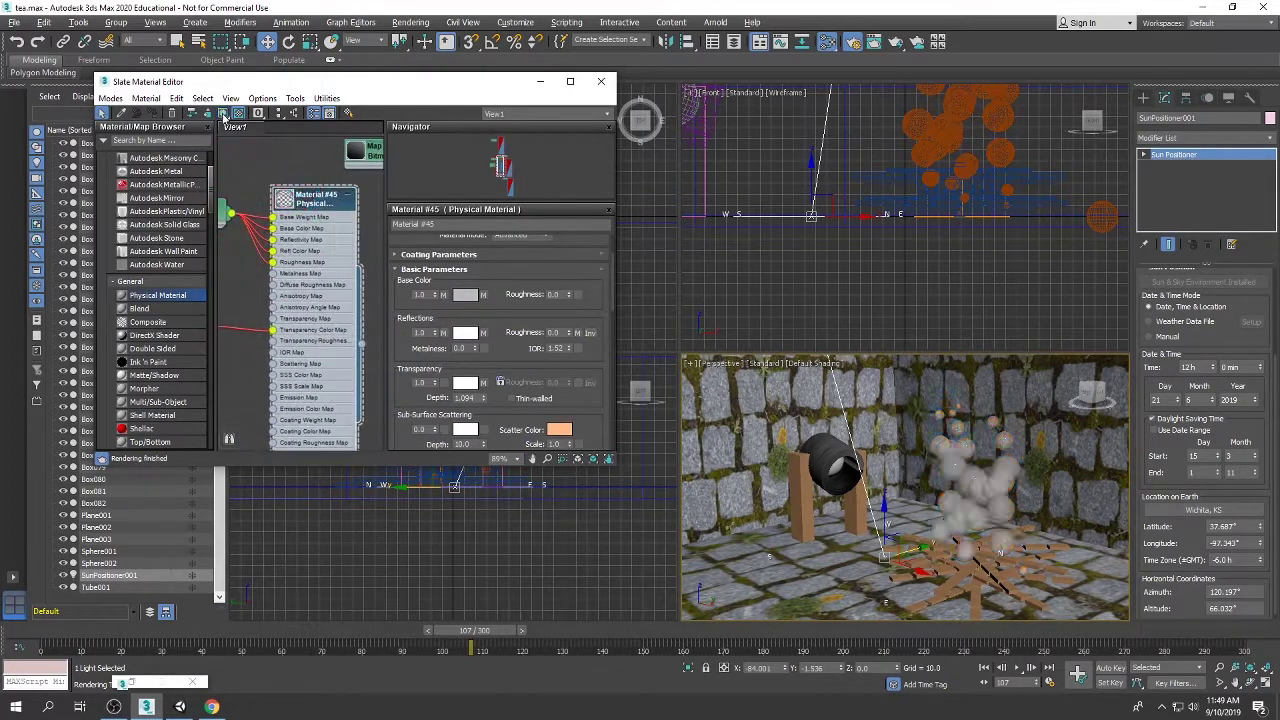
Step: Render with Quicksilver, then switch the renderer to ART Renderer and render again
click(600, 81)
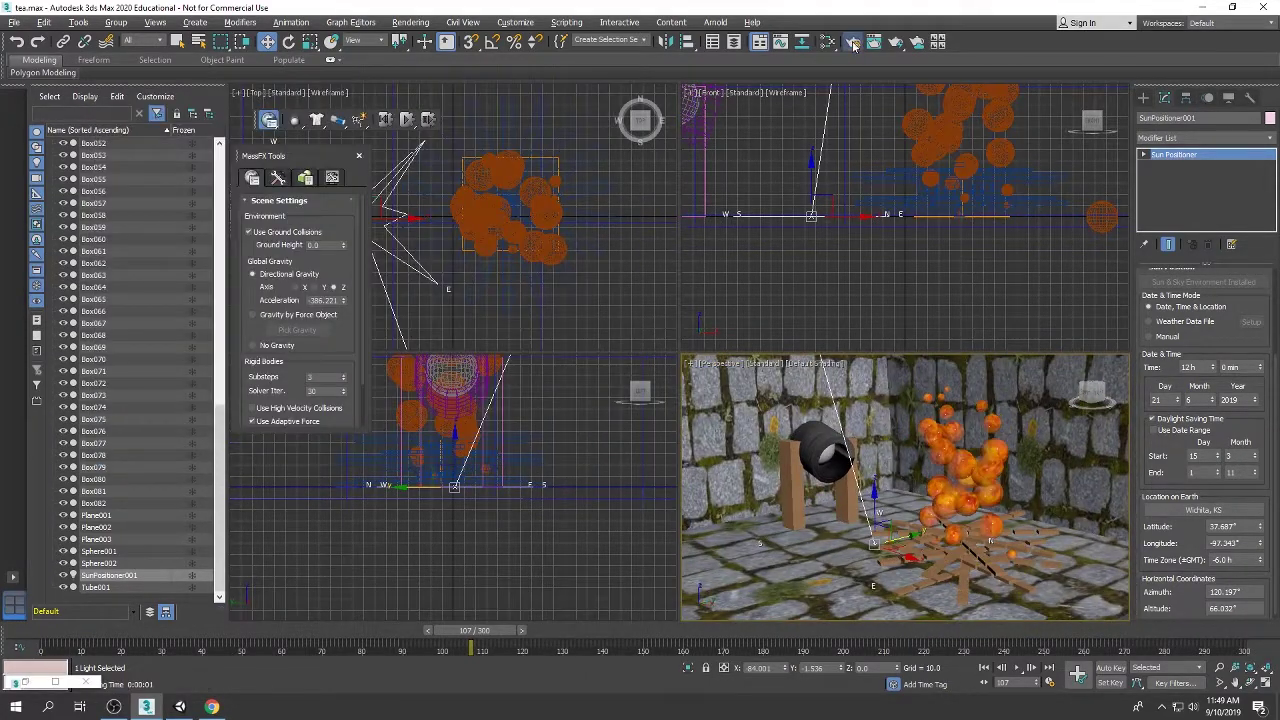
key(F10)
click(620, 74)
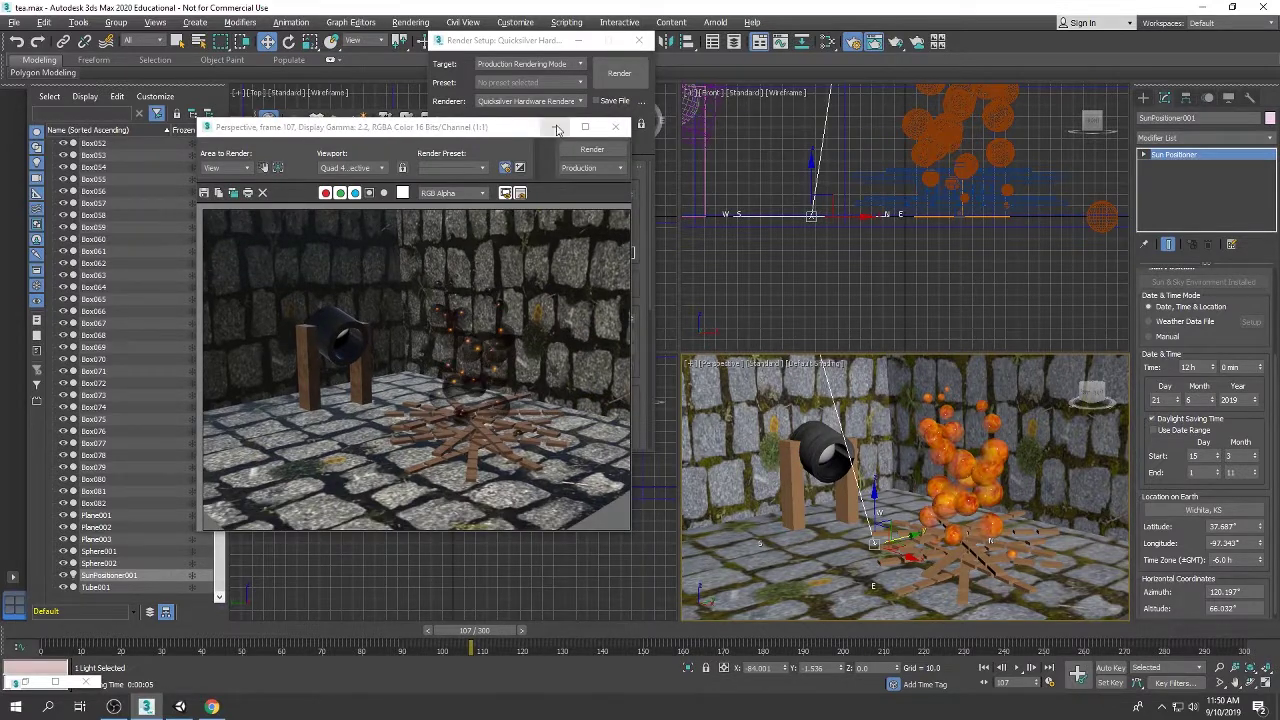
click(554, 128)
scroll(576, 104, down, 1)
click(620, 74)
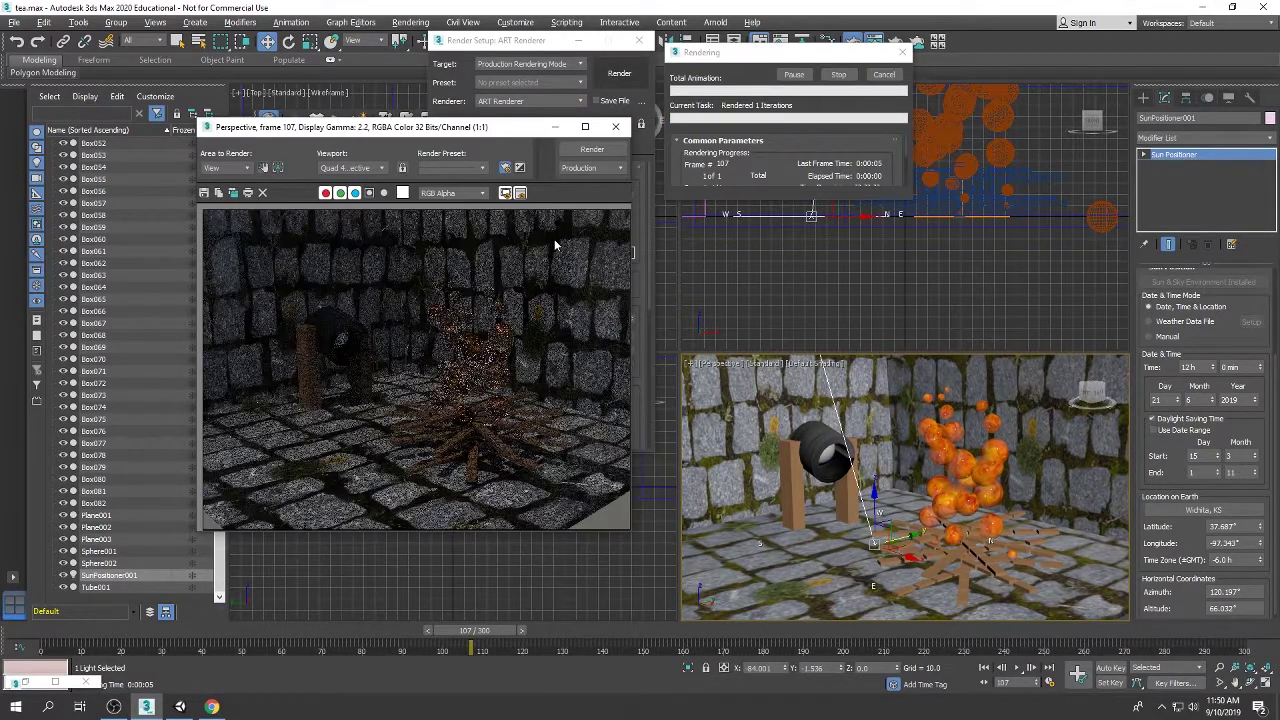